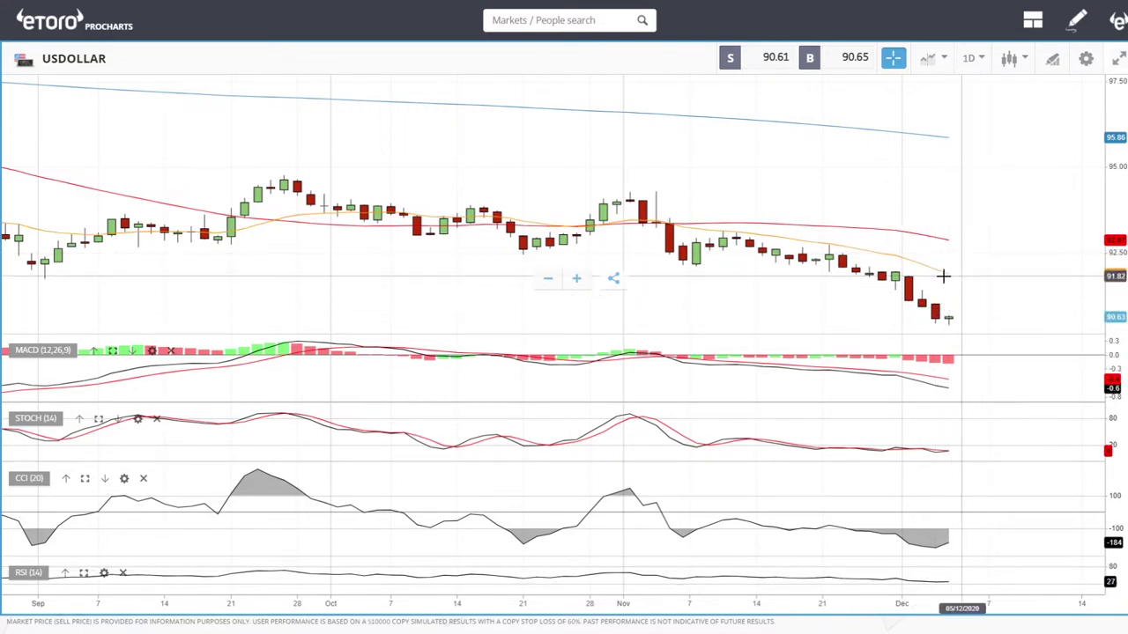
Step: Search the markets for "oil" and open the OIL chart
click(775, 242)
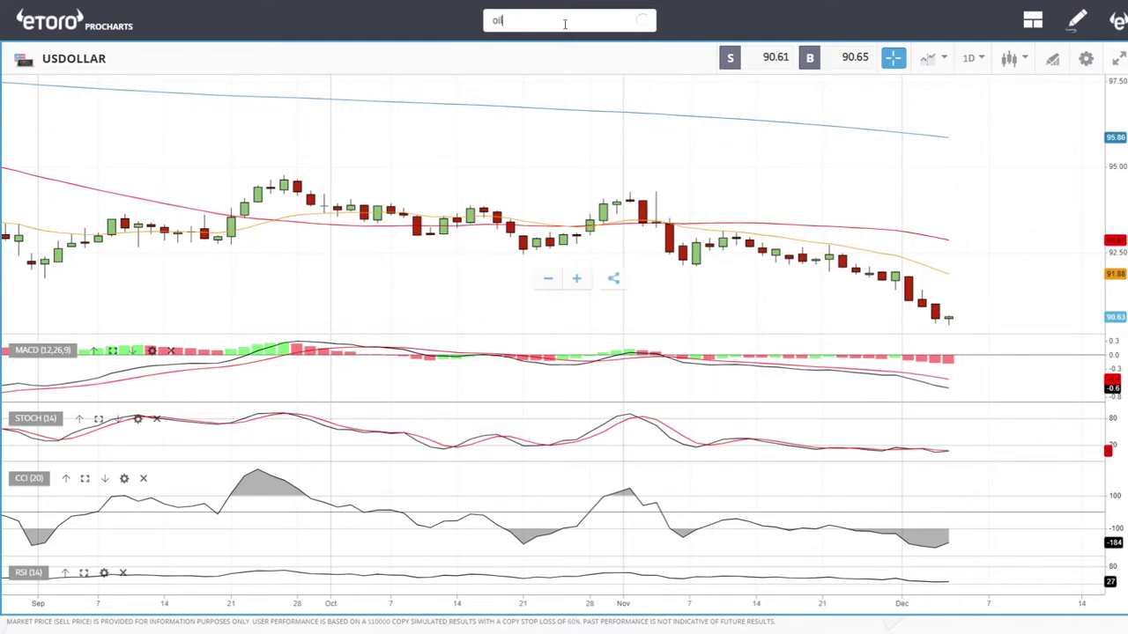
click(515, 77)
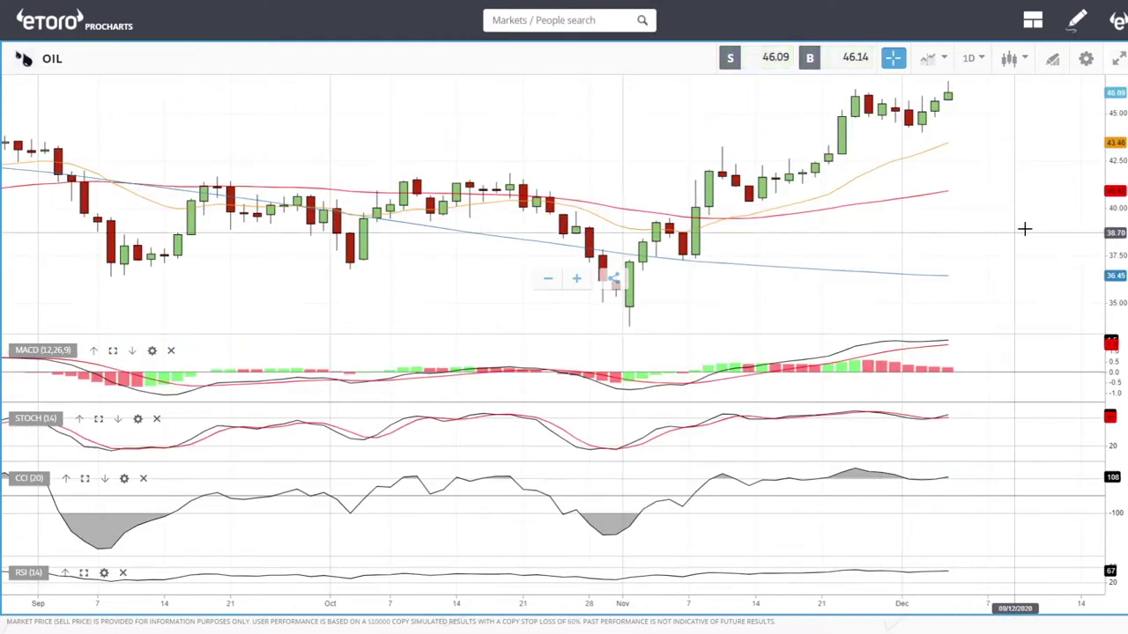
Step: Examine the daily OIL candles against the moving averages, from the spring price swings to the latest December prices
scroll(995, 182, down, 5)
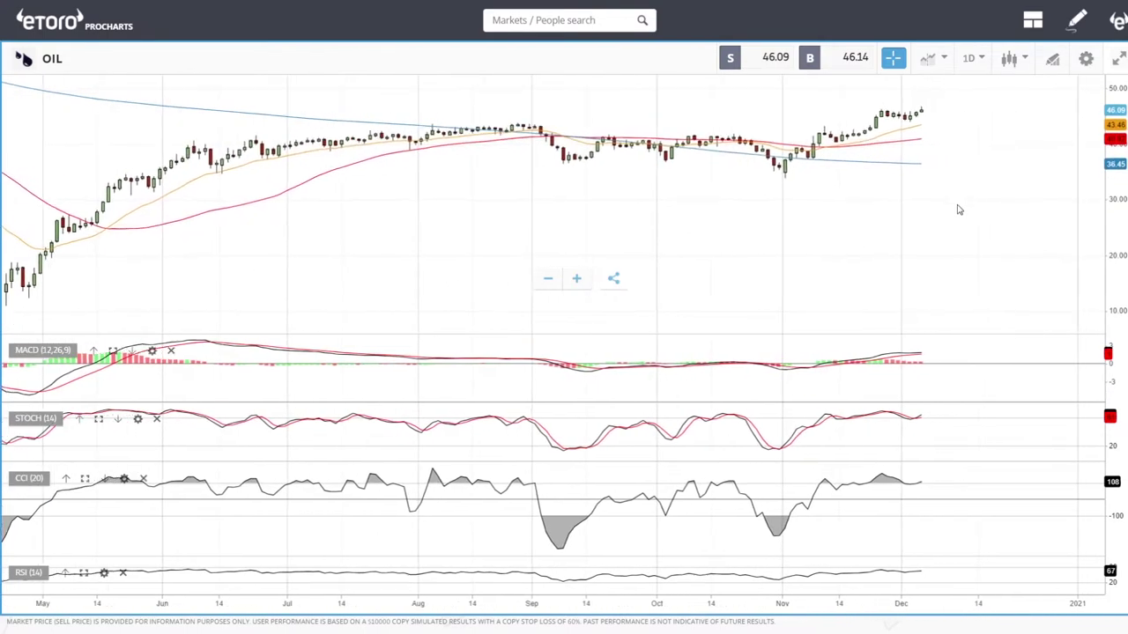
drag(959, 210, 972, 187)
scroll(938, 227, up, 3)
scroll(937, 226, down, 4)
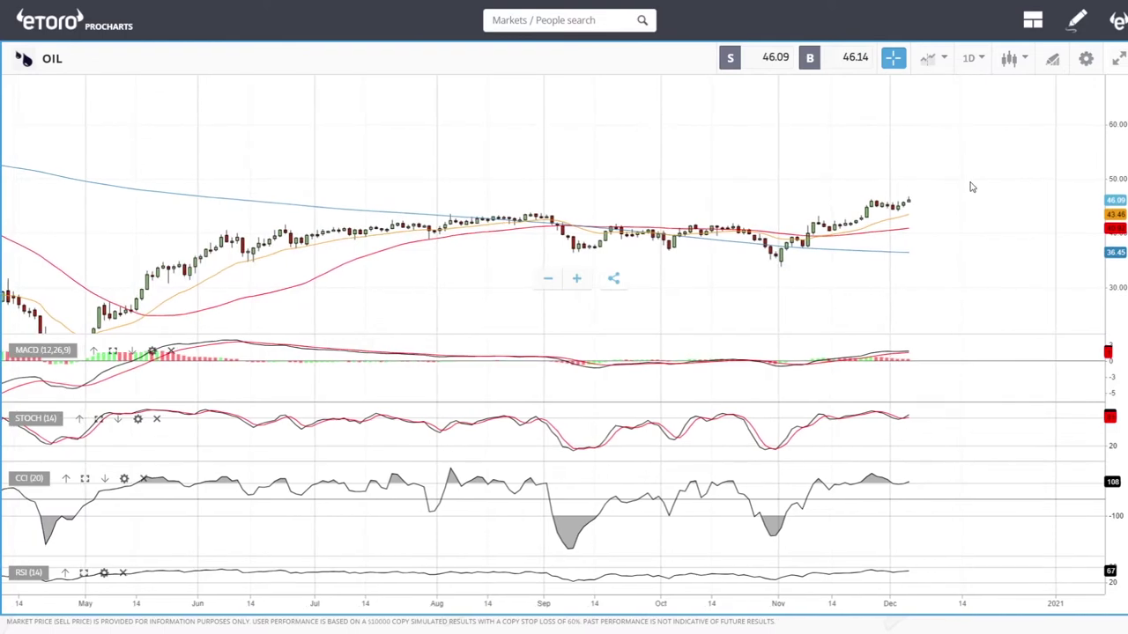
scroll(969, 182, up, 3)
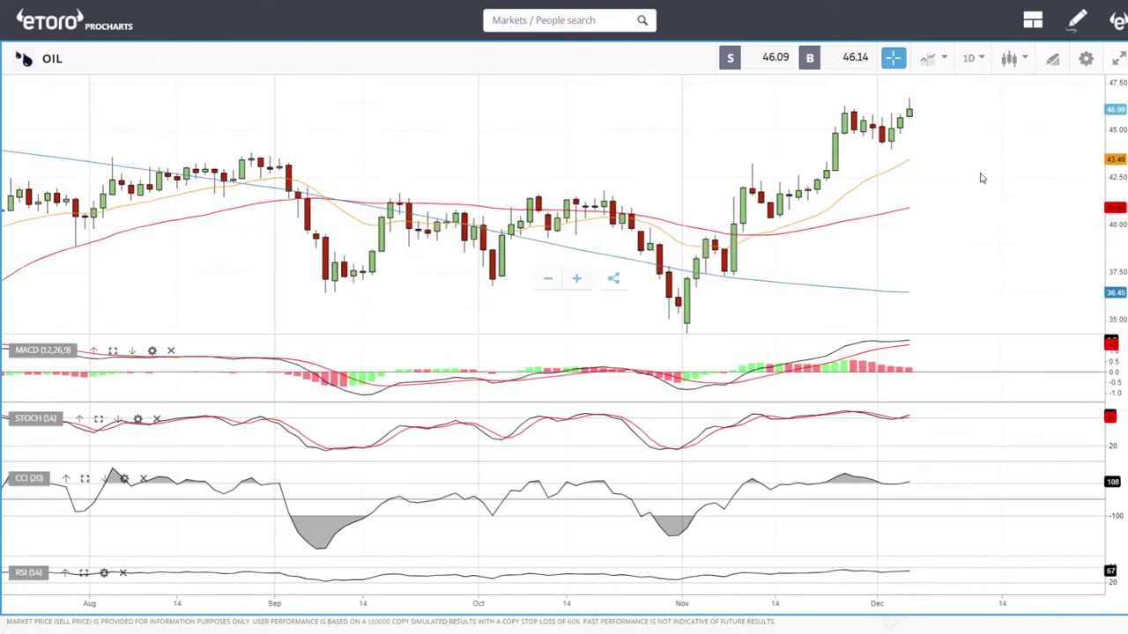
drag(983, 164, 979, 180)
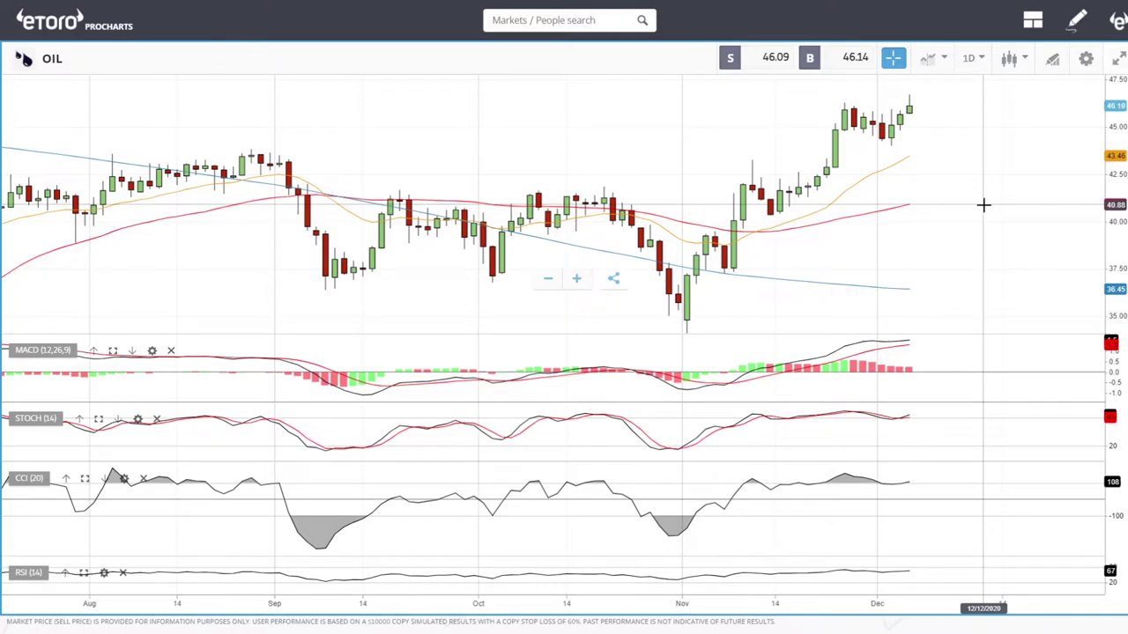
scroll(966, 209, down, 4)
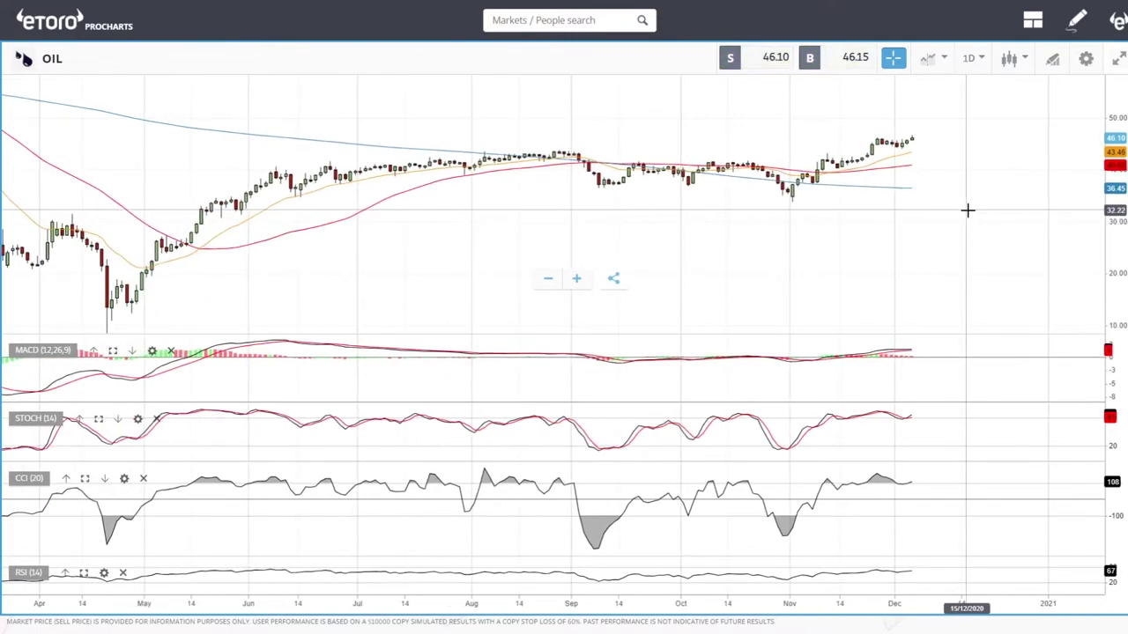
scroll(967, 210, up, 4)
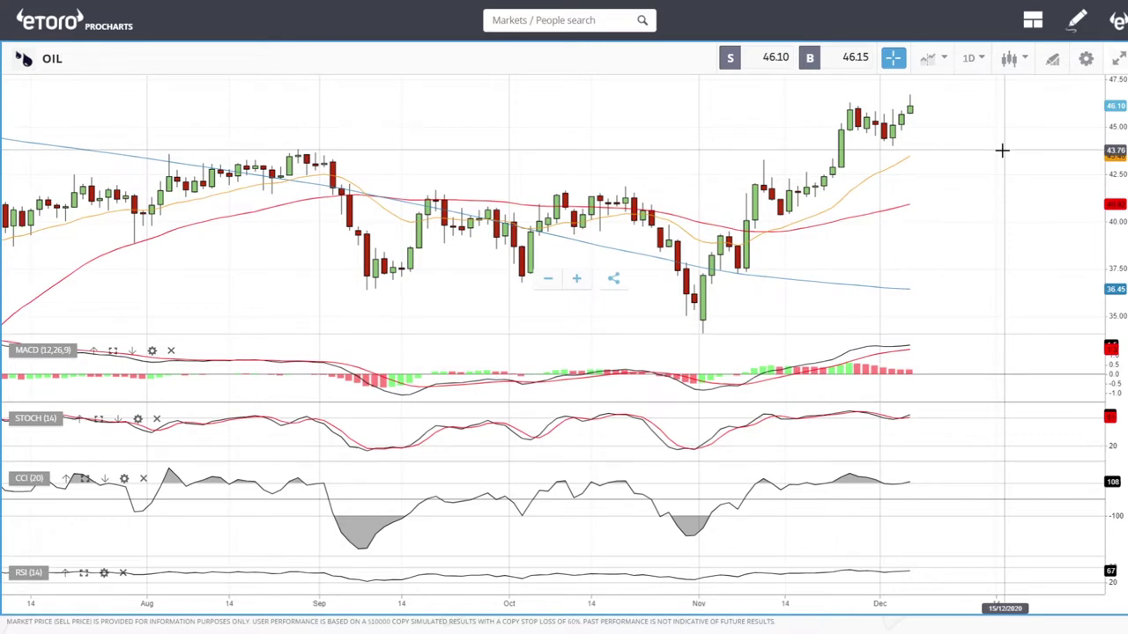
scroll(1001, 151, down, 3)
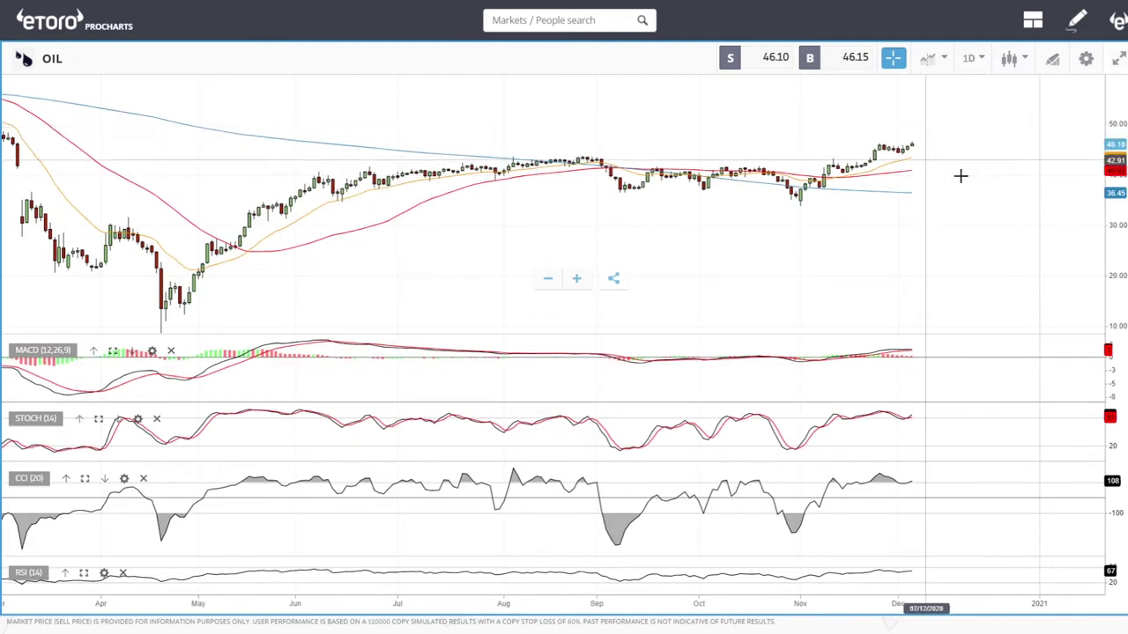
scroll(969, 178, up, 3)
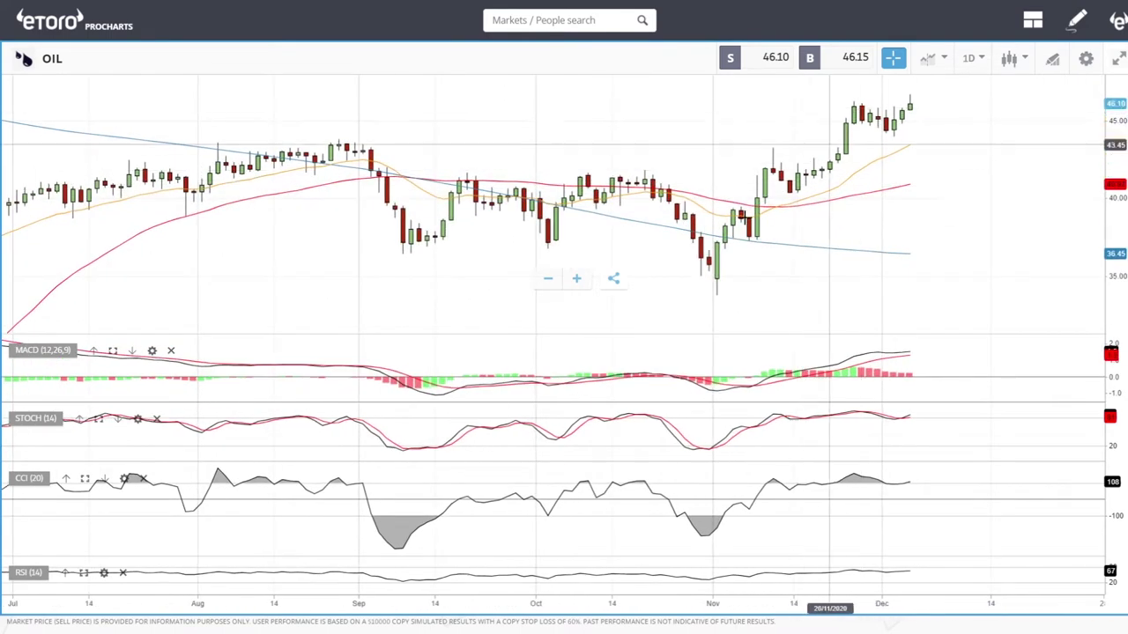
drag(995, 186, 944, 166)
scroll(943, 167, down, 2)
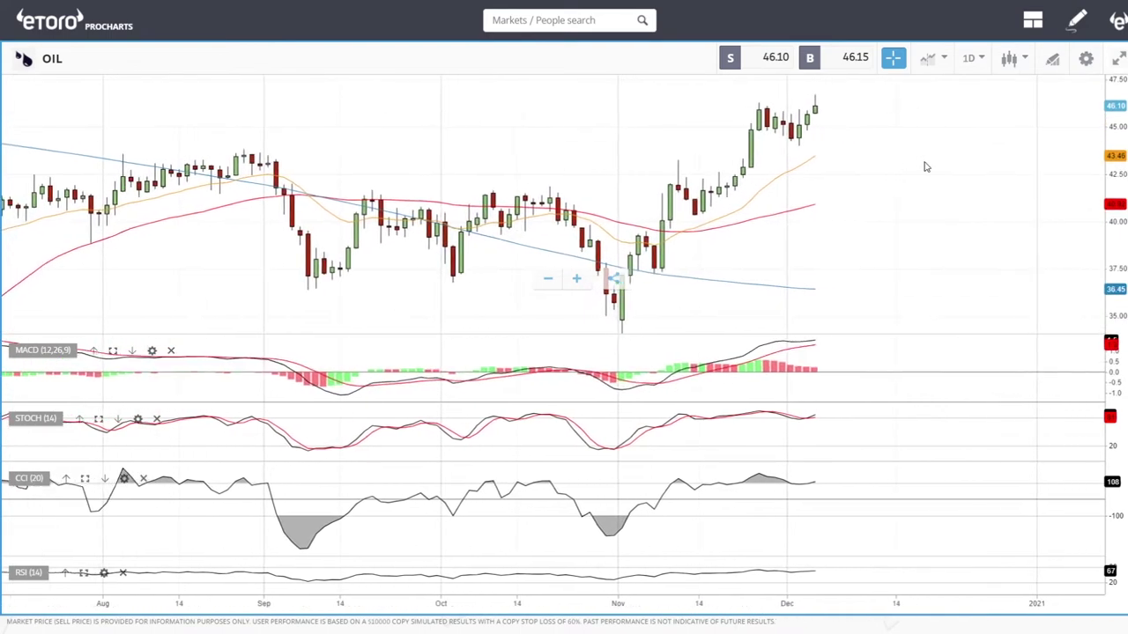
scroll(956, 163, down, 5)
scroll(956, 163, up, 5)
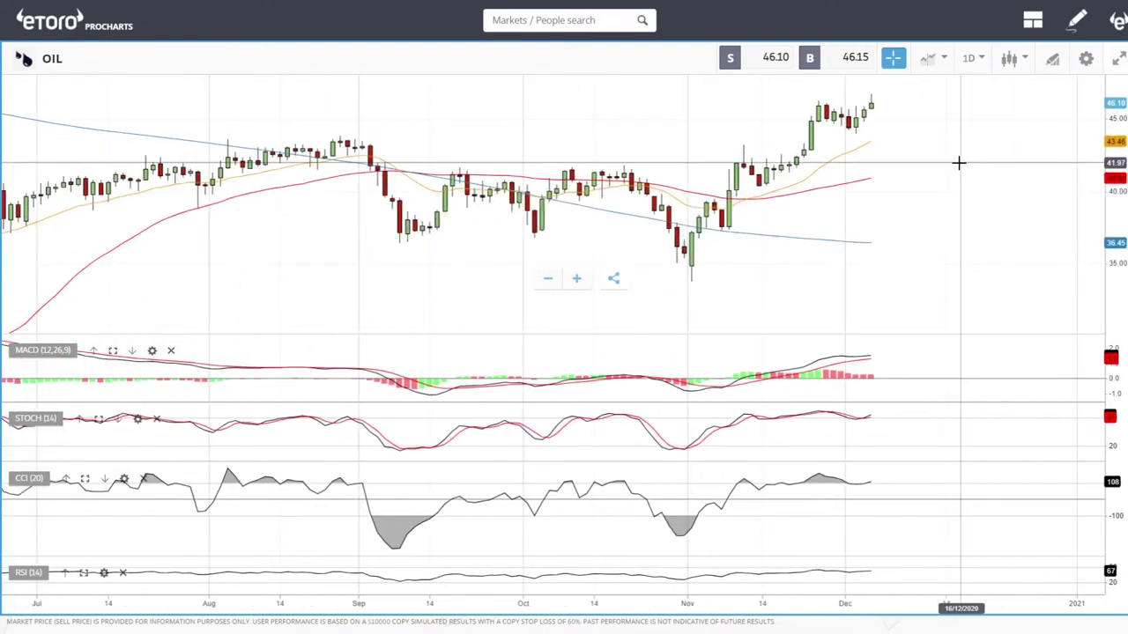
Step: Draw a rising trend line with the Line tool above the OIL candles, along the November highs
click(1052, 61)
click(631, 421)
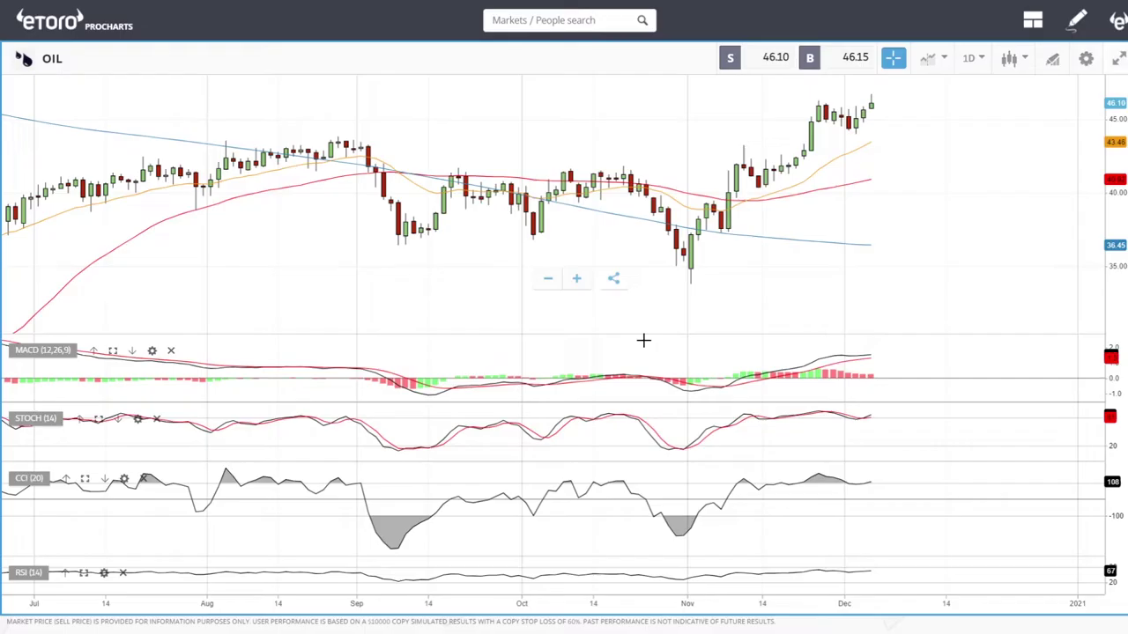
click(797, 114)
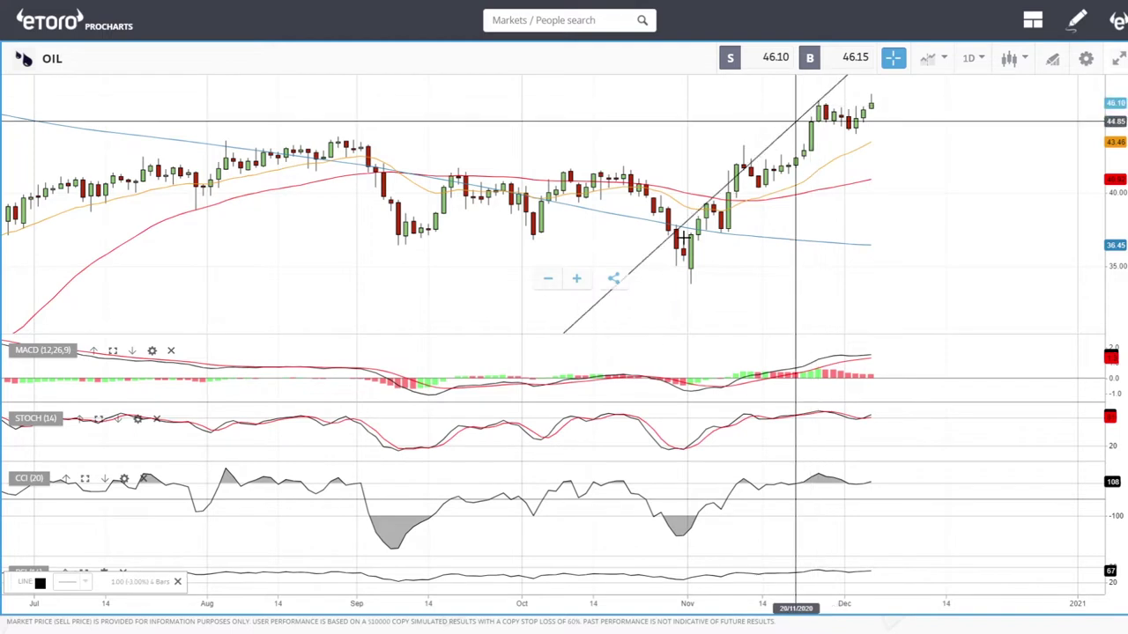
click(615, 251)
Step: Draw a second rising line under the OIL candles along the November lows, roughly parallel to the upper trend line
click(1052, 59)
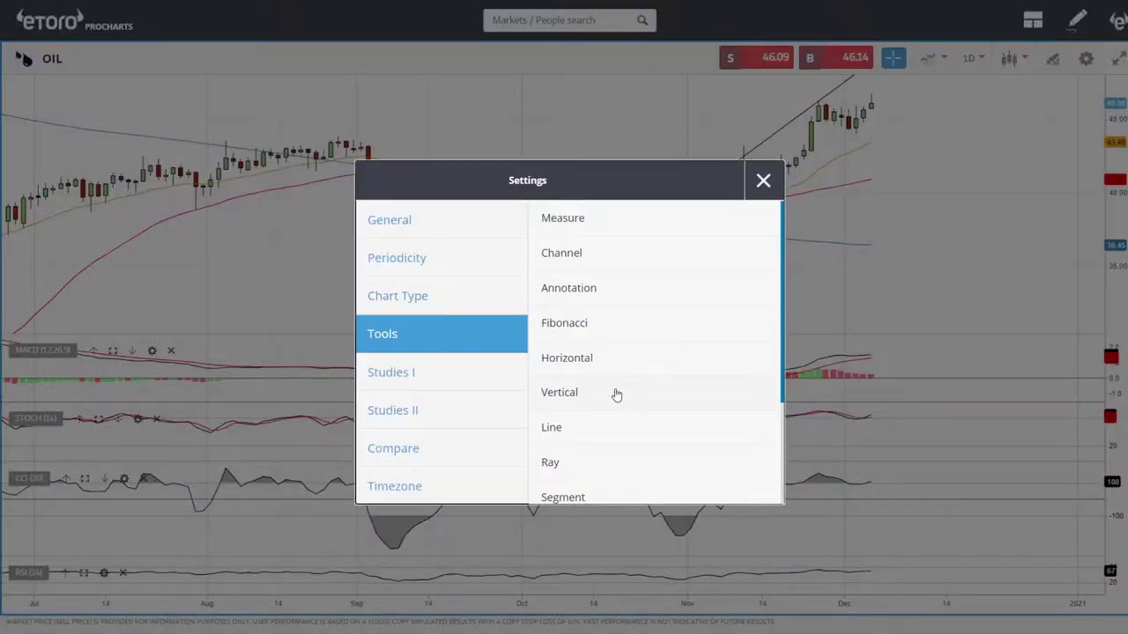
click(577, 430)
click(847, 142)
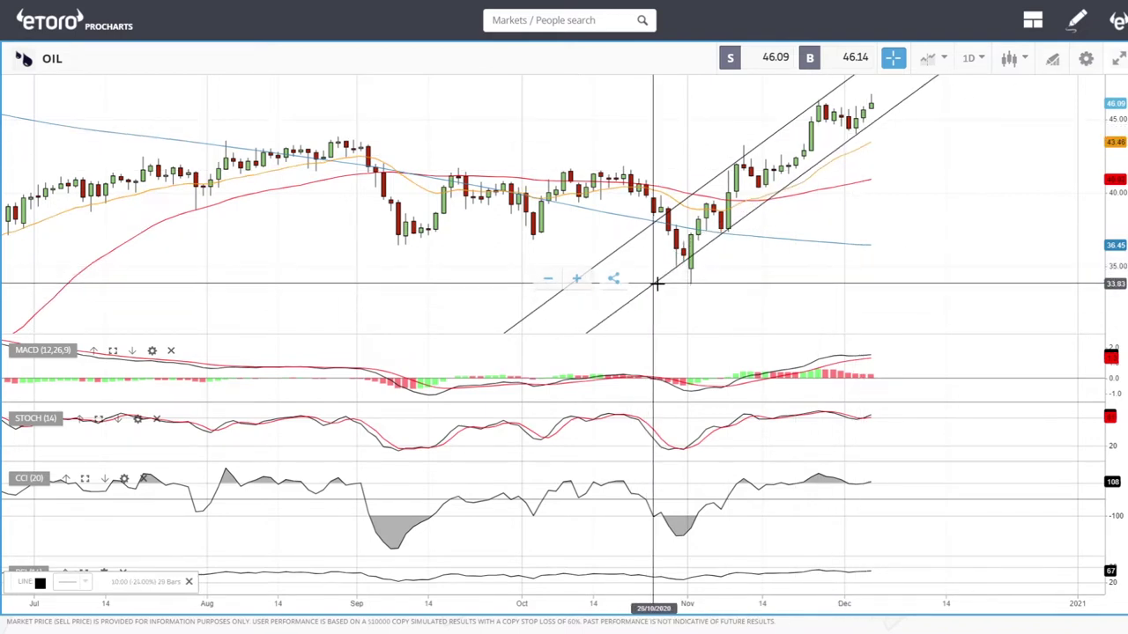
Step: Examine the latest OIL candles against the two rising trend lines and the moving averages, both close up and since February
drag(989, 136, 934, 156)
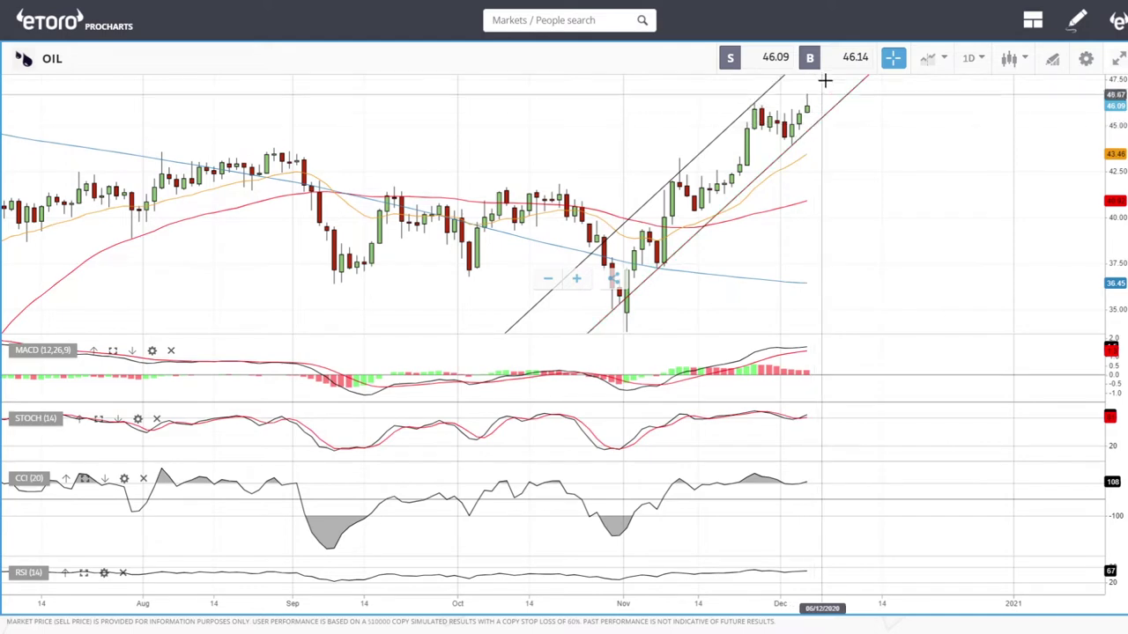
scroll(894, 196, down, 3)
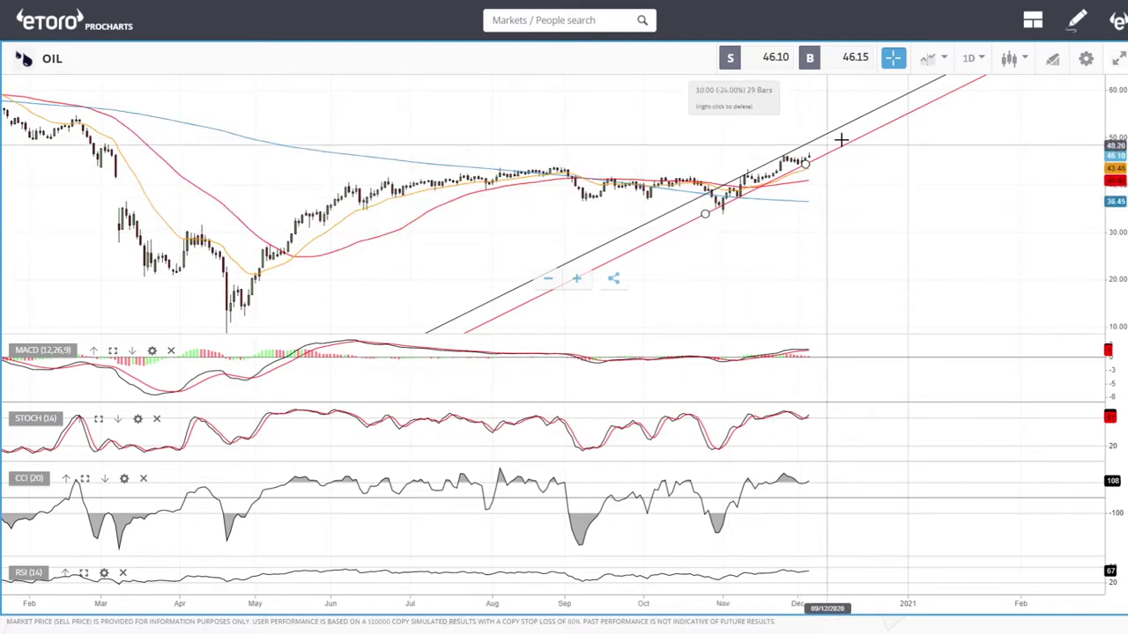
mouse_move(830, 143)
mouse_down()
mouse_move(805, 156)
mouse_move(830, 139)
mouse_up()
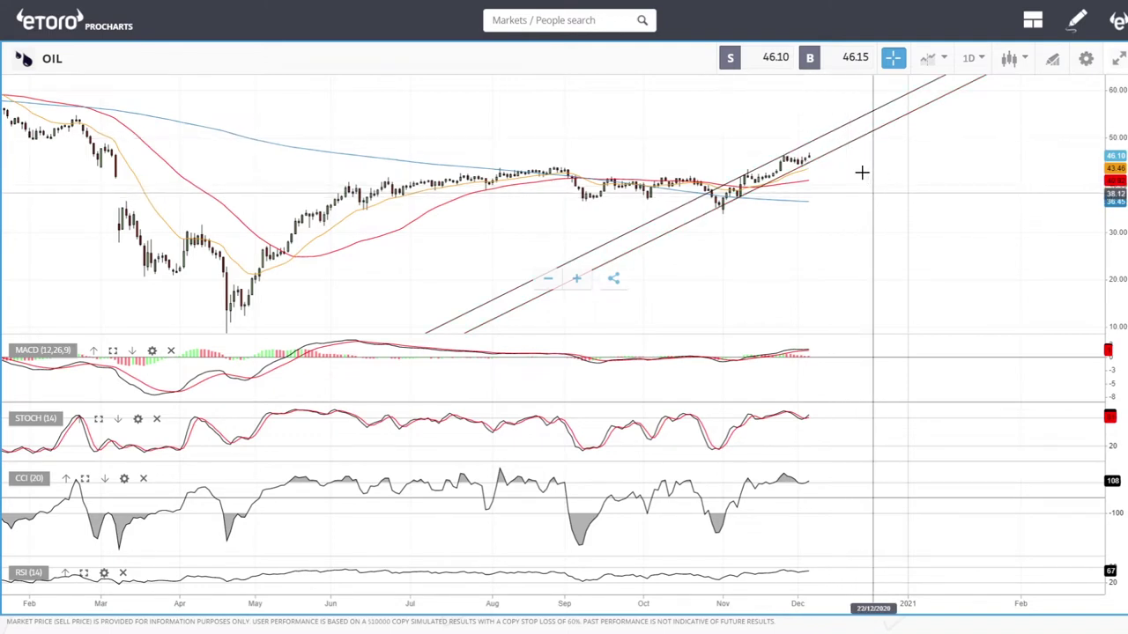
click(826, 151)
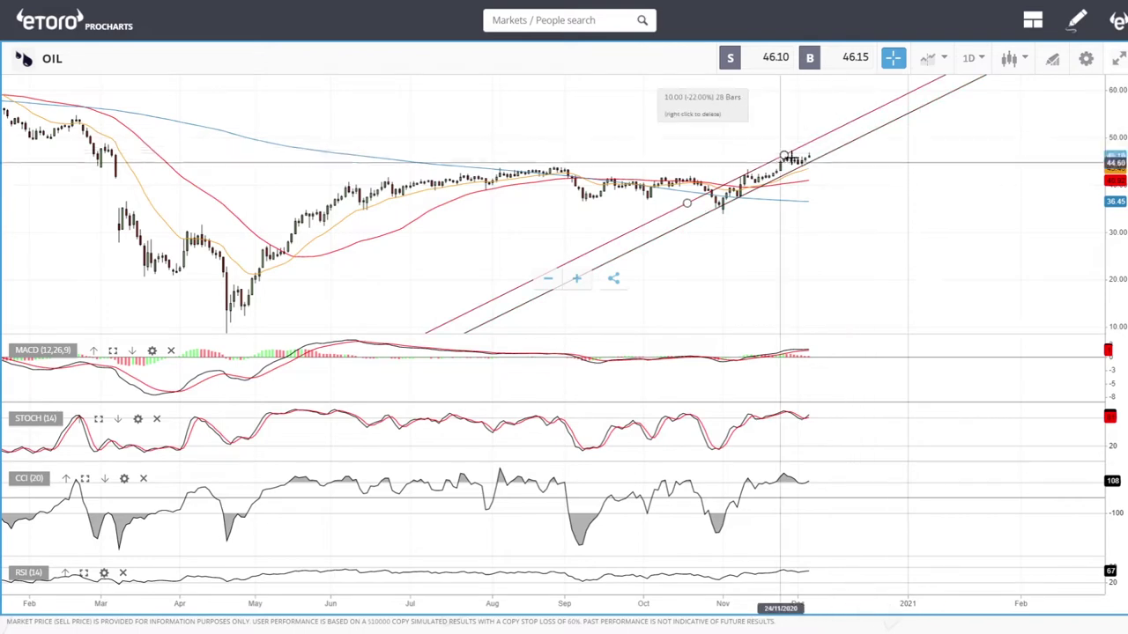
click(857, 177)
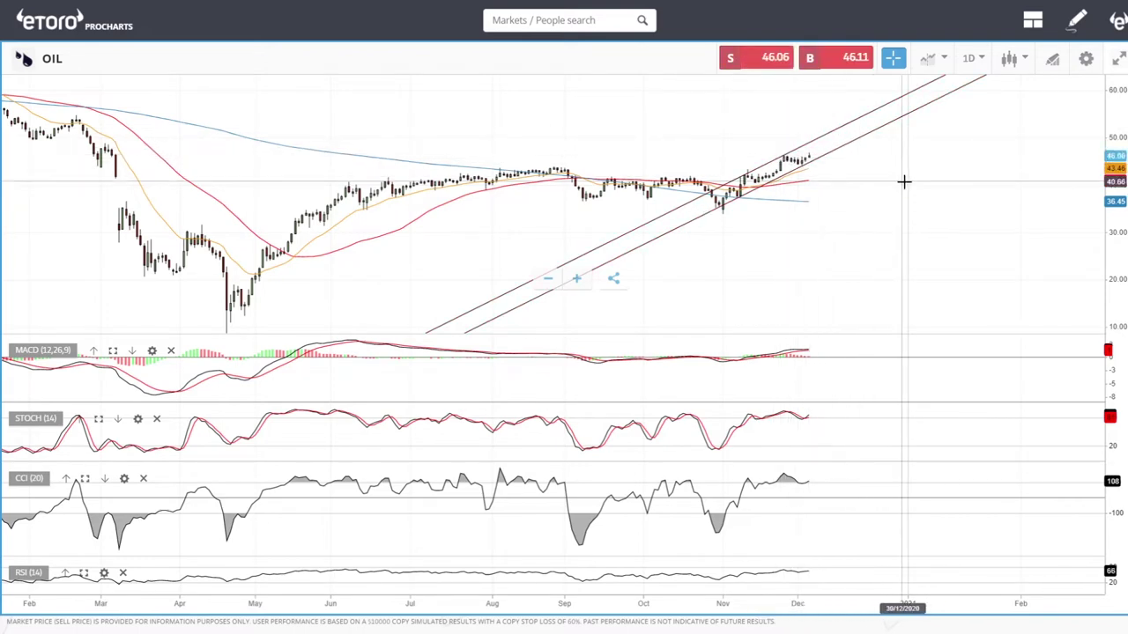
scroll(901, 179, up, 5)
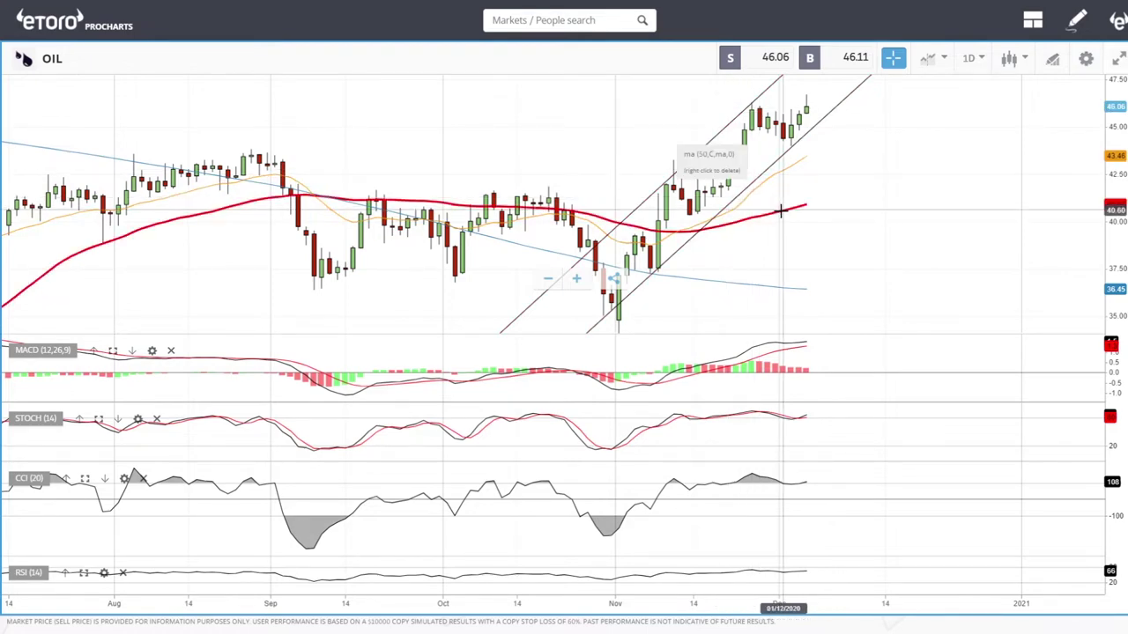
scroll(929, 200, down, 5)
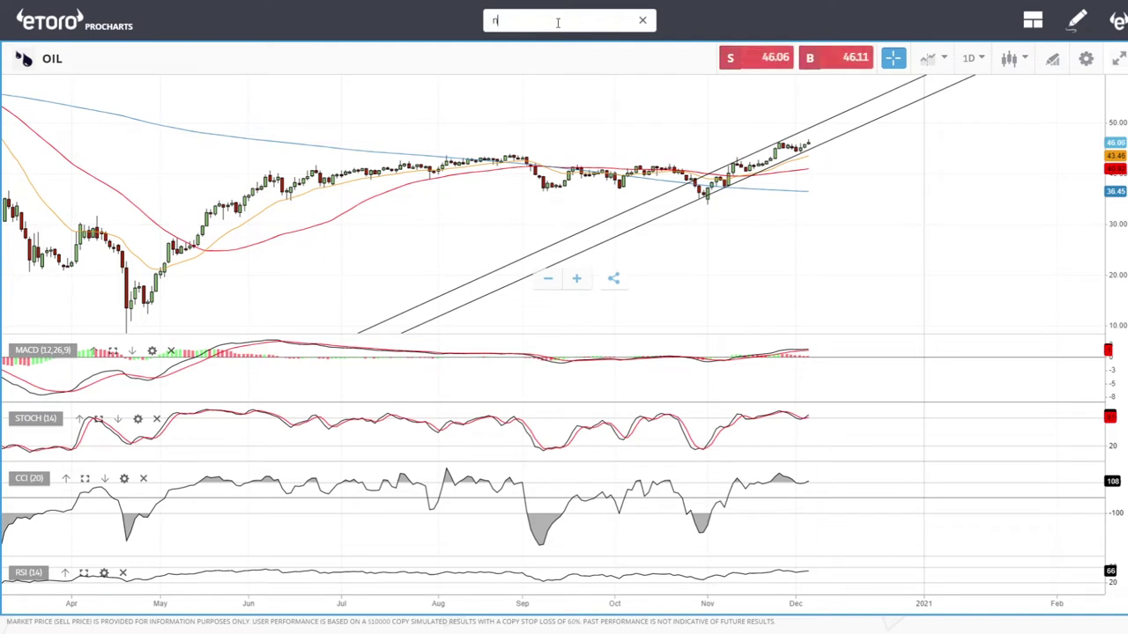
Step: Open the NATGAS chart and draw a Fibonacci retracement from the late-June low to the high around the start of November
text(at)
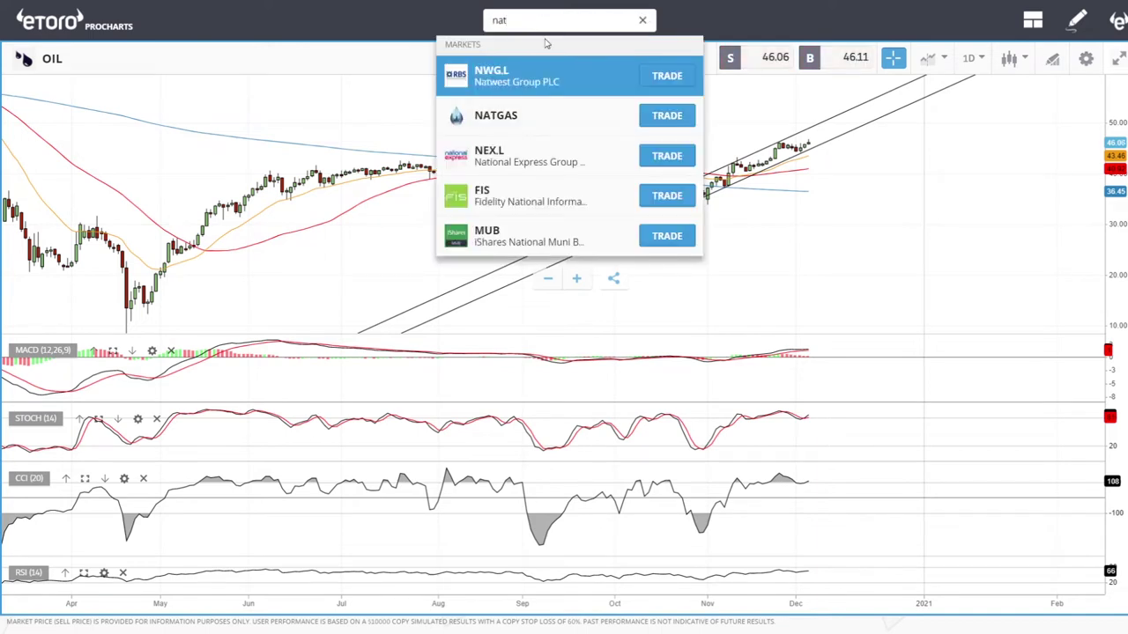
click(501, 115)
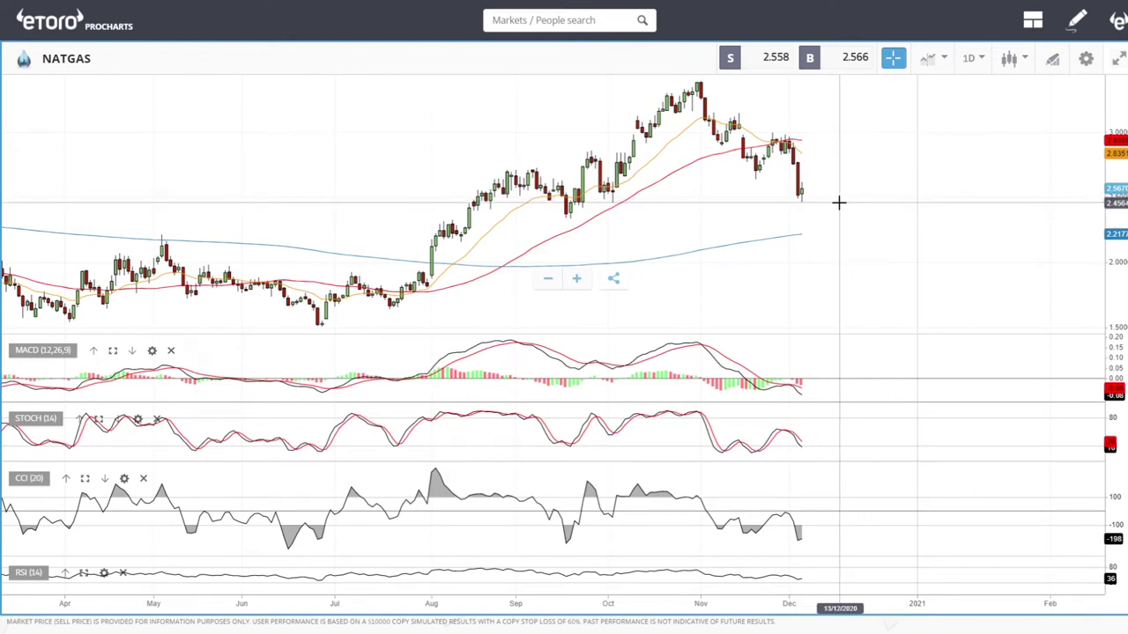
click(1055, 60)
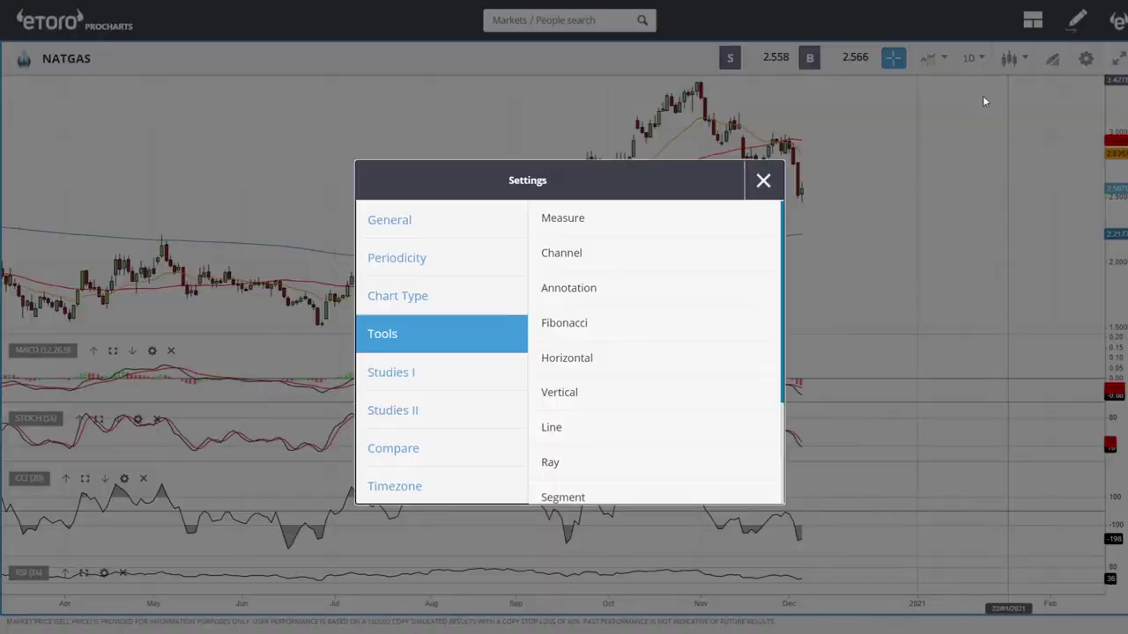
click(577, 323)
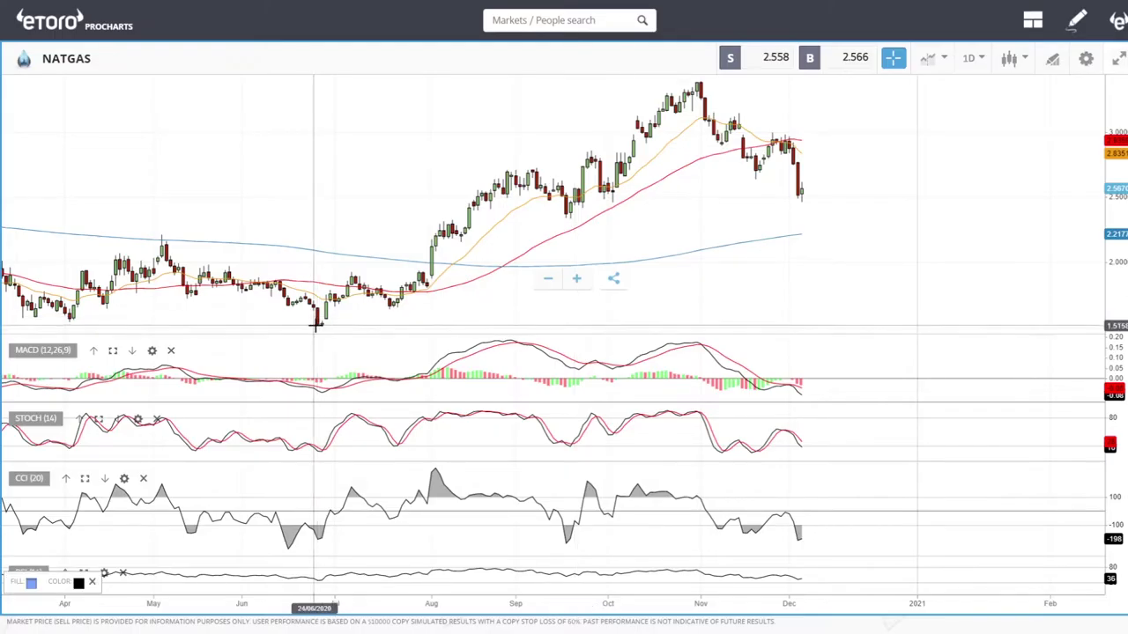
mouse_move(319, 324)
mouse_down()
mouse_move(616, 149)
mouse_move(700, 82)
mouse_up()
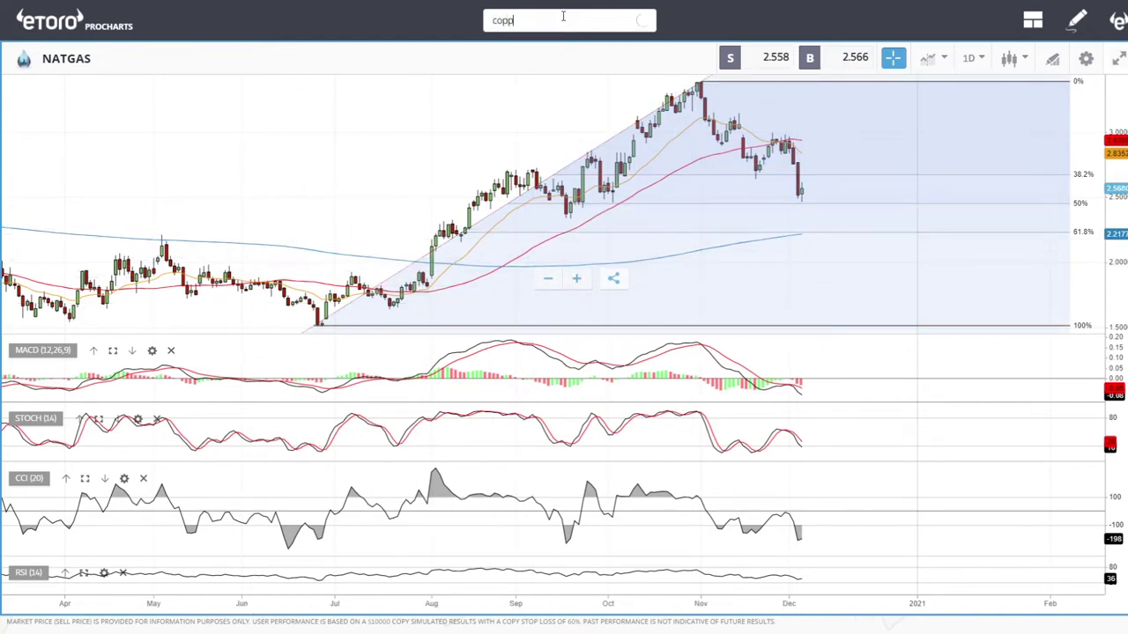
Step: Open the COPPER chart and review its daily price trend over recent weeks and back to early 2019
click(524, 76)
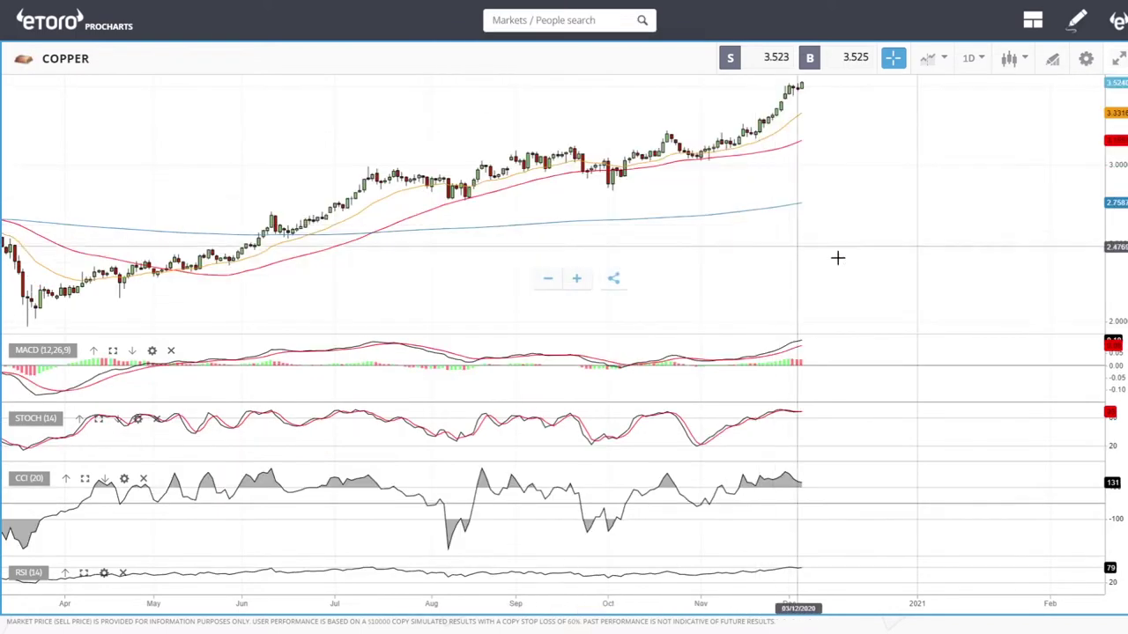
scroll(876, 162, up, 5)
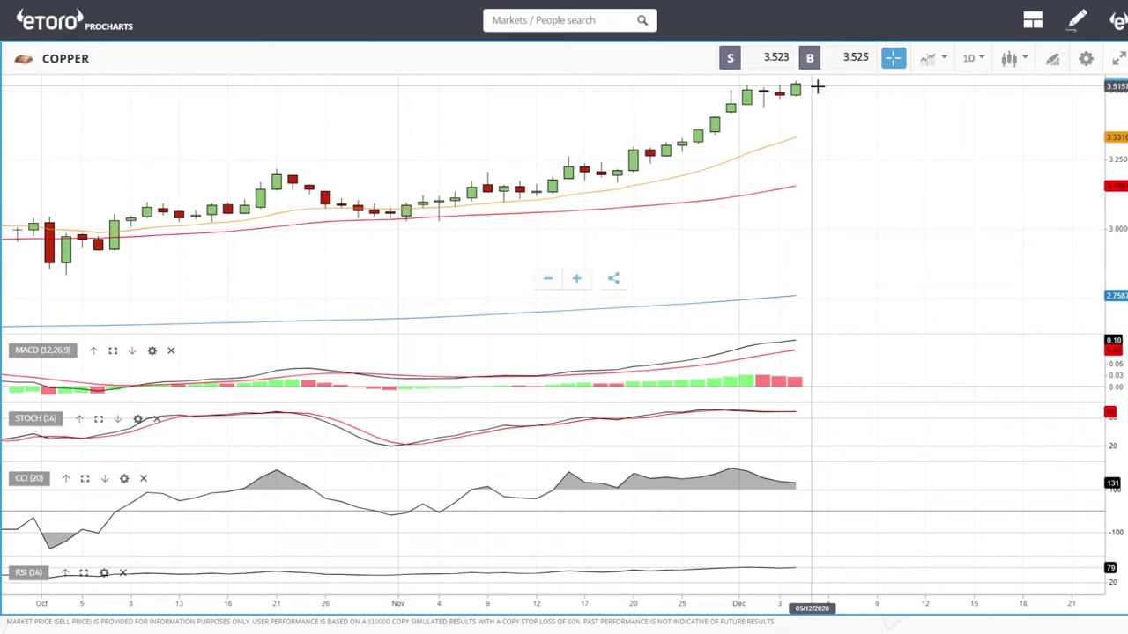
scroll(904, 206, down, 5)
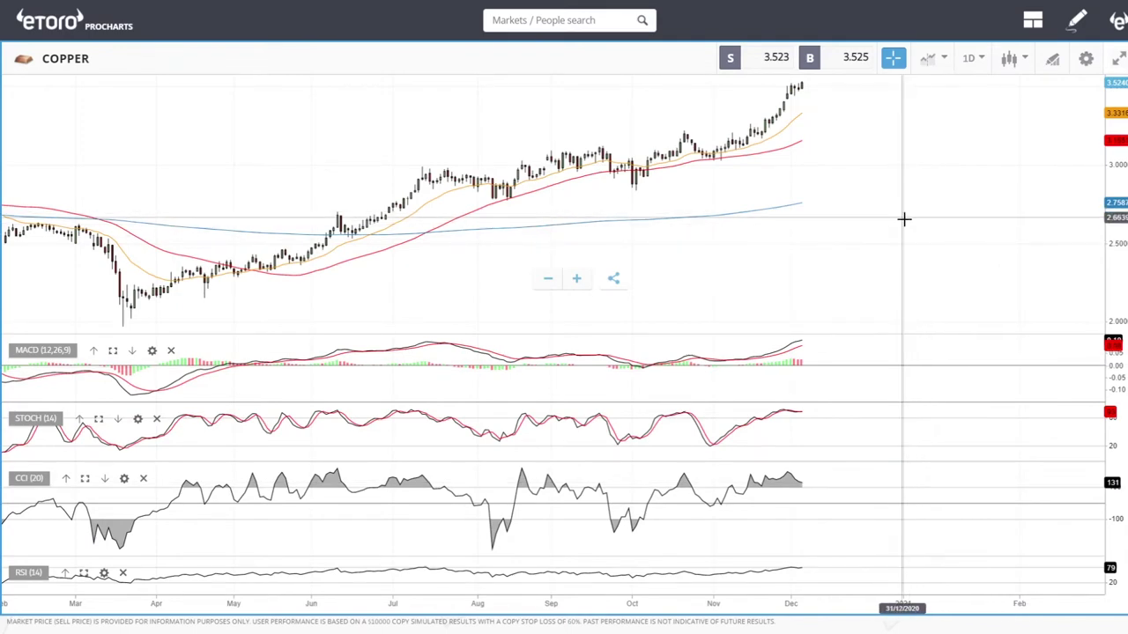
scroll(902, 217, down, 5)
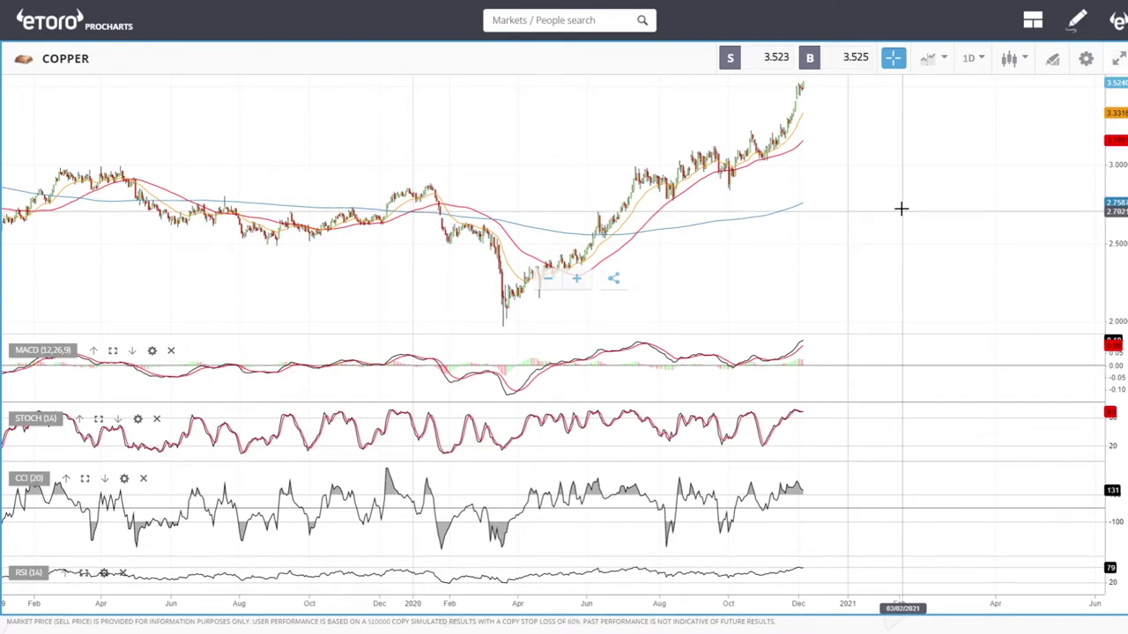
scroll(908, 225, up, 5)
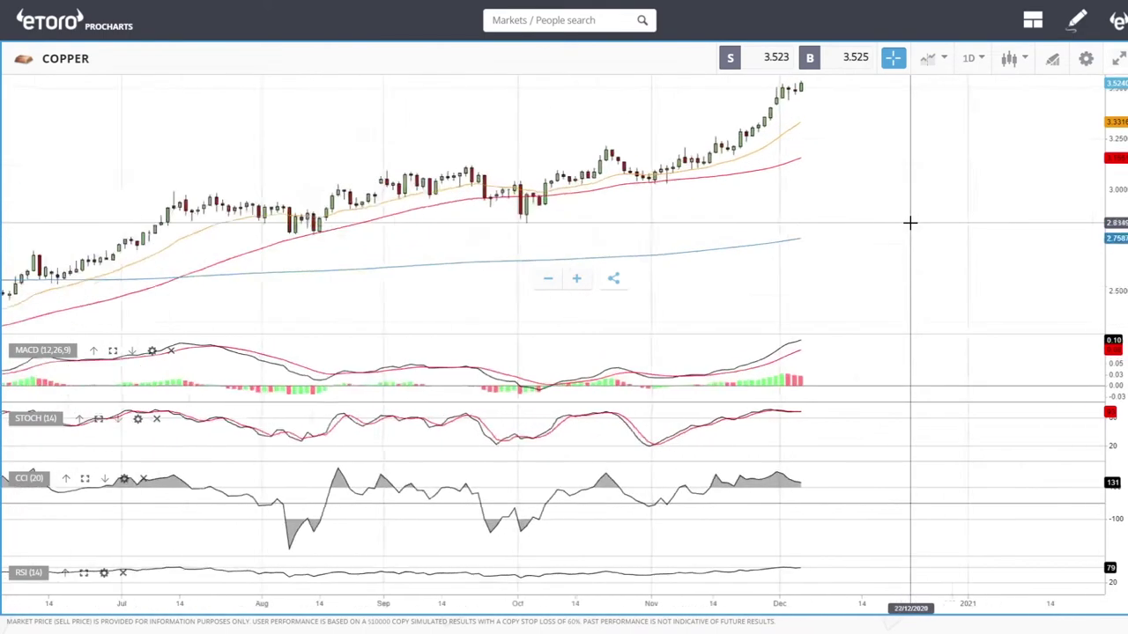
scroll(909, 223, up, 3)
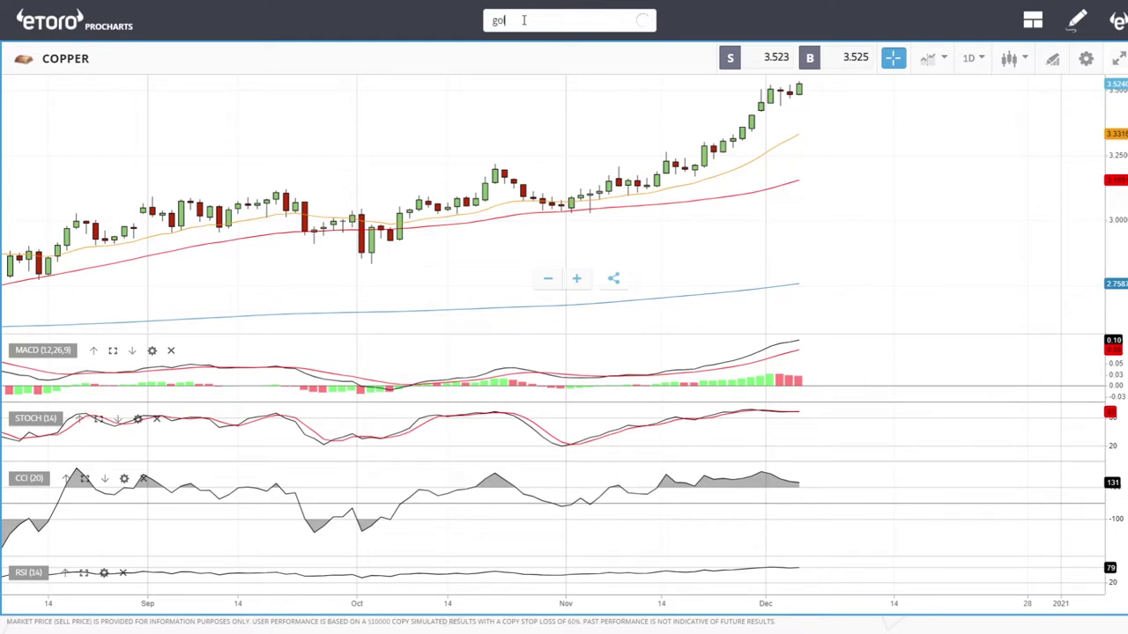
Step: Search the markets for "gold" and open the GOLD chart
text(d)
click(508, 76)
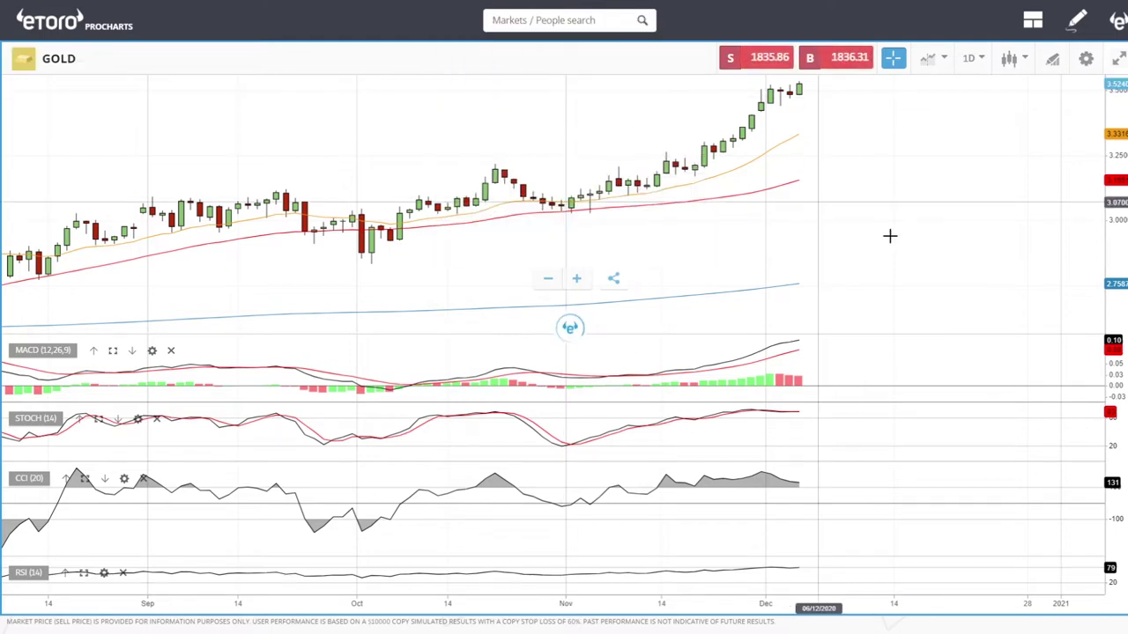
Step: Draw a falling trend line on the GOLD chart from the early-August high across the early-November high and into 2021
scroll(930, 214, down, 3)
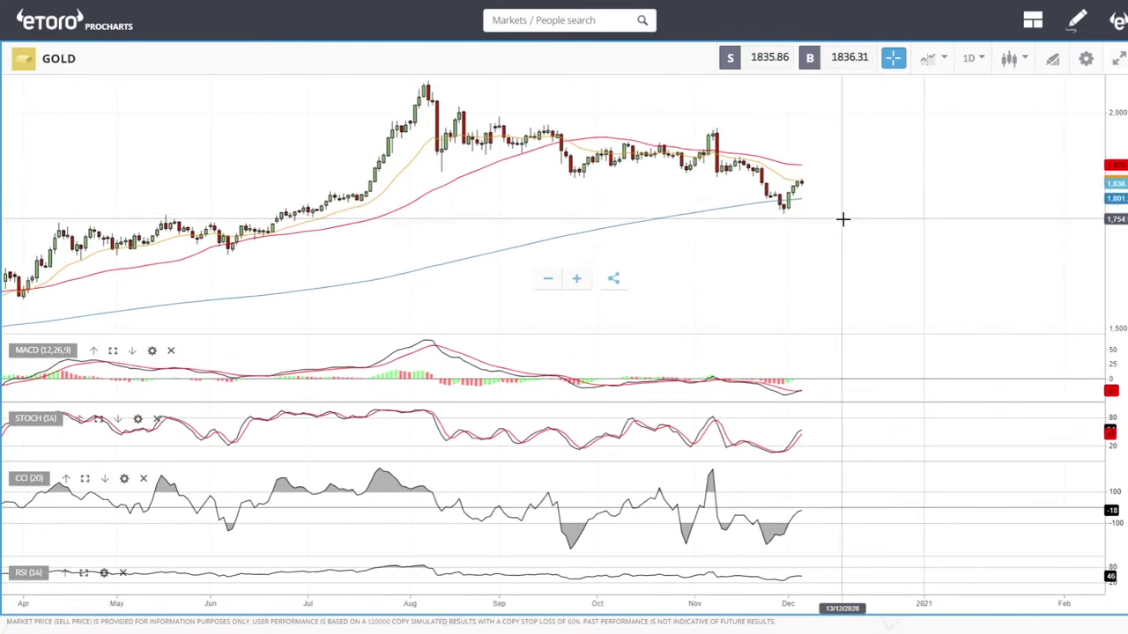
scroll(840, 219, up, 5)
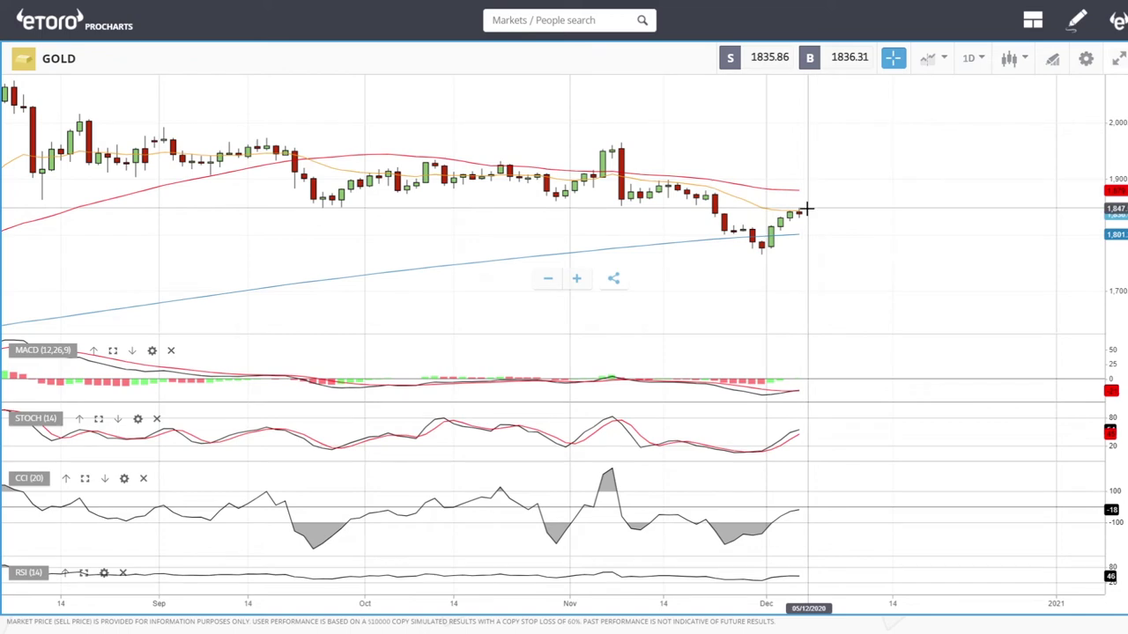
scroll(891, 262, down, 5)
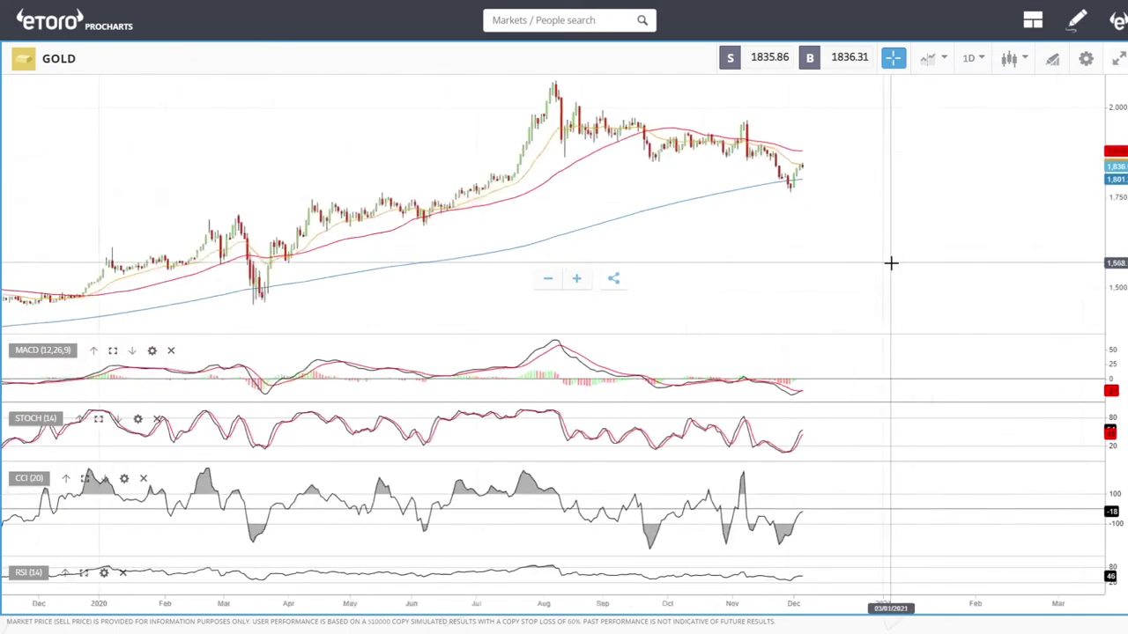
scroll(888, 251, down, 1)
click(1053, 62)
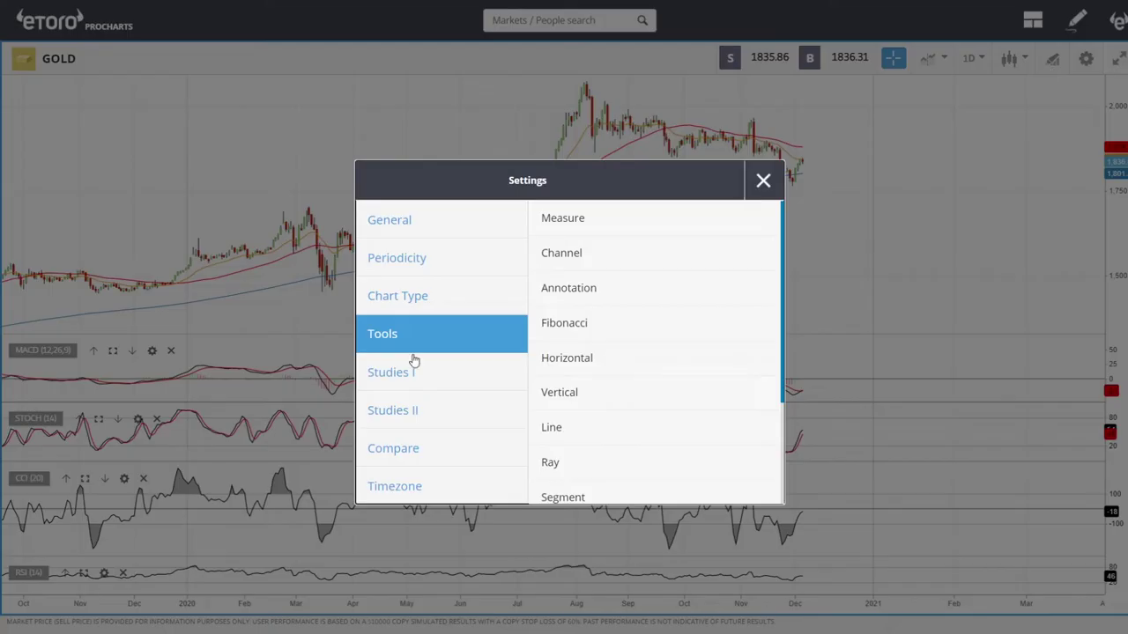
click(607, 424)
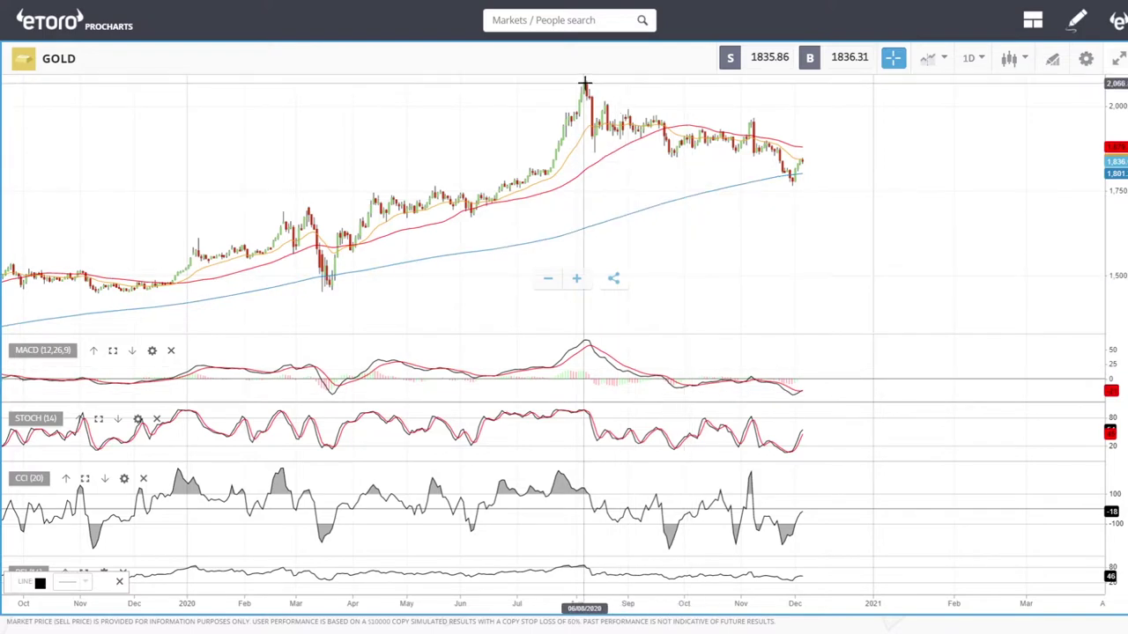
drag(587, 82, 870, 138)
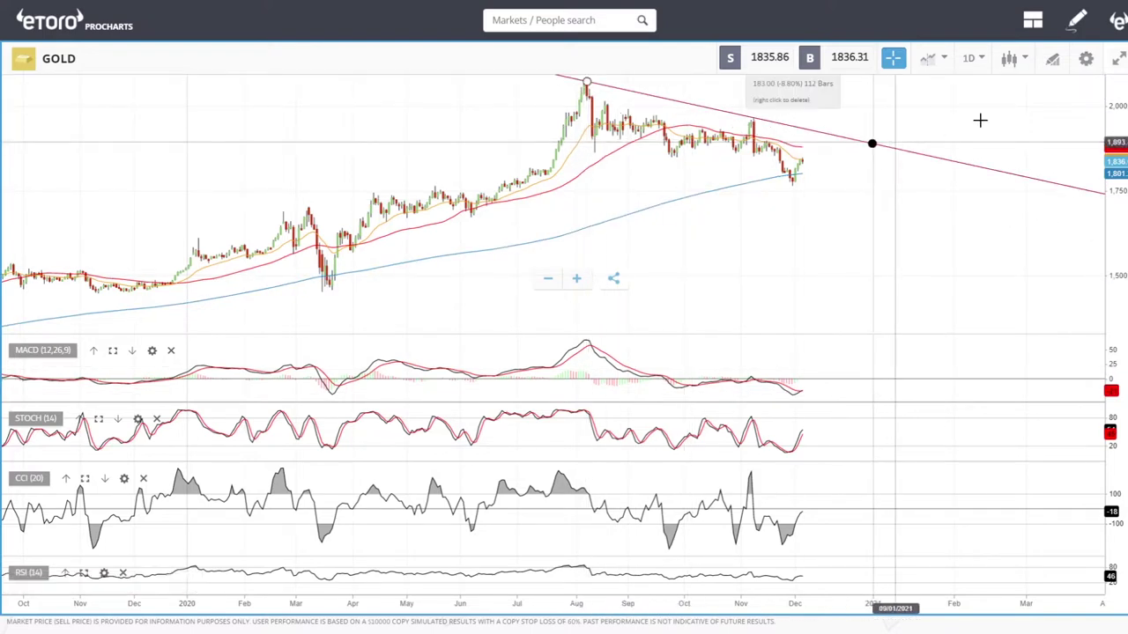
Step: Draw a rising trend line on the GOLD chart from the March 2020 low through the late-November low, crossing the falling line
click(1053, 62)
click(590, 438)
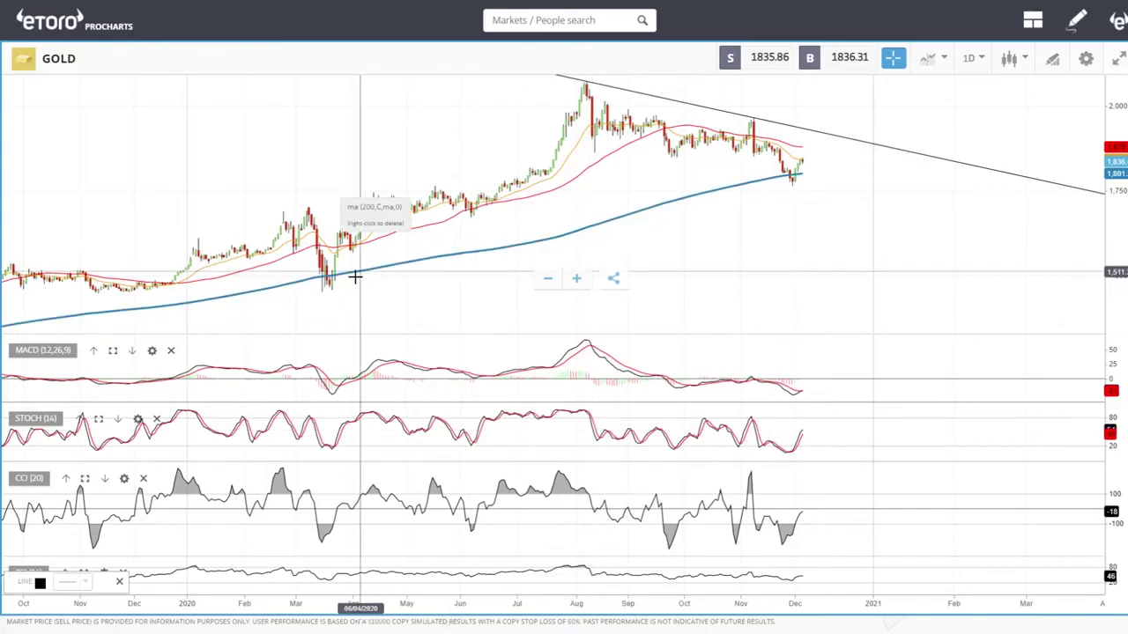
drag(322, 291, 916, 160)
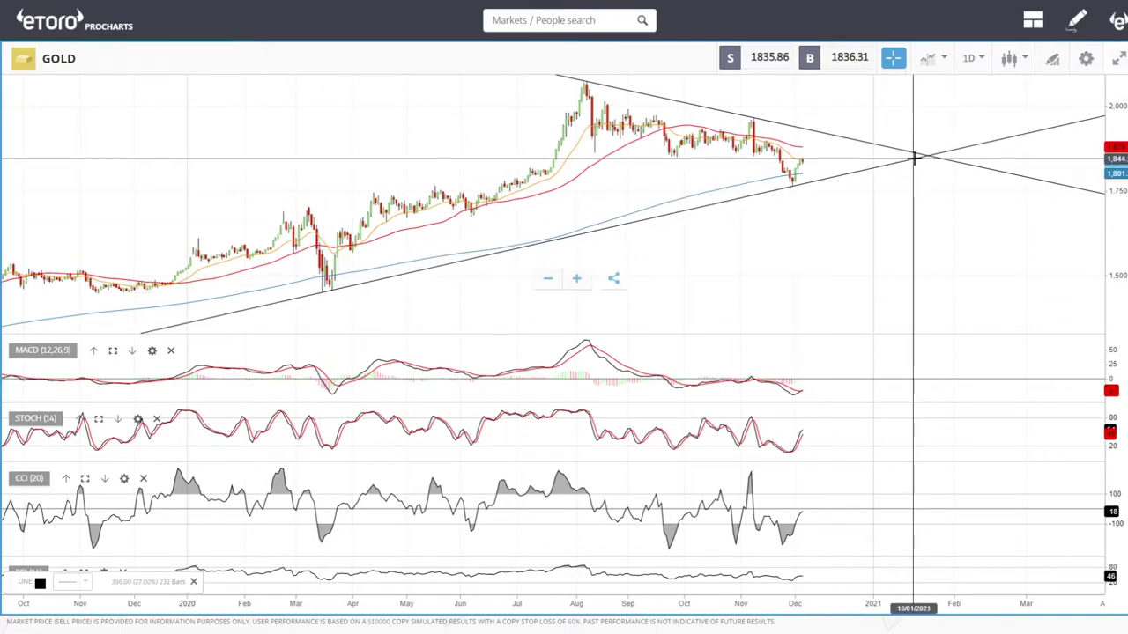
Step: Examine how GOLD trades between the two converging trend lines and the moving averages, both in recent months and over several years
scroll(937, 200, up, 3)
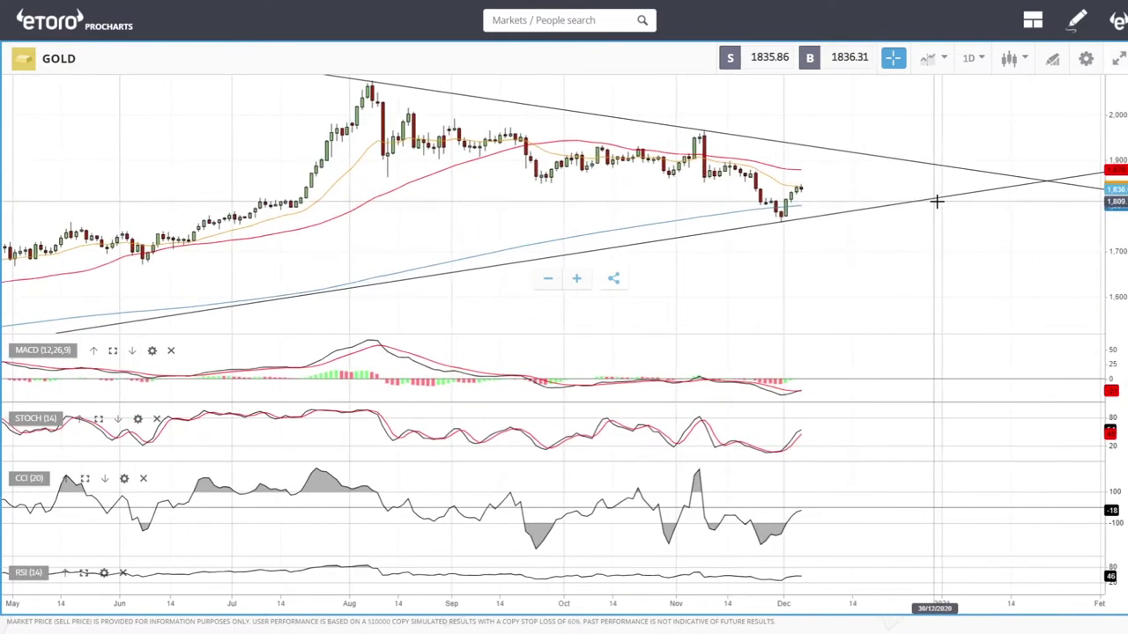
scroll(936, 200, down, 3)
scroll(937, 201, down, 2)
drag(836, 217, 813, 212)
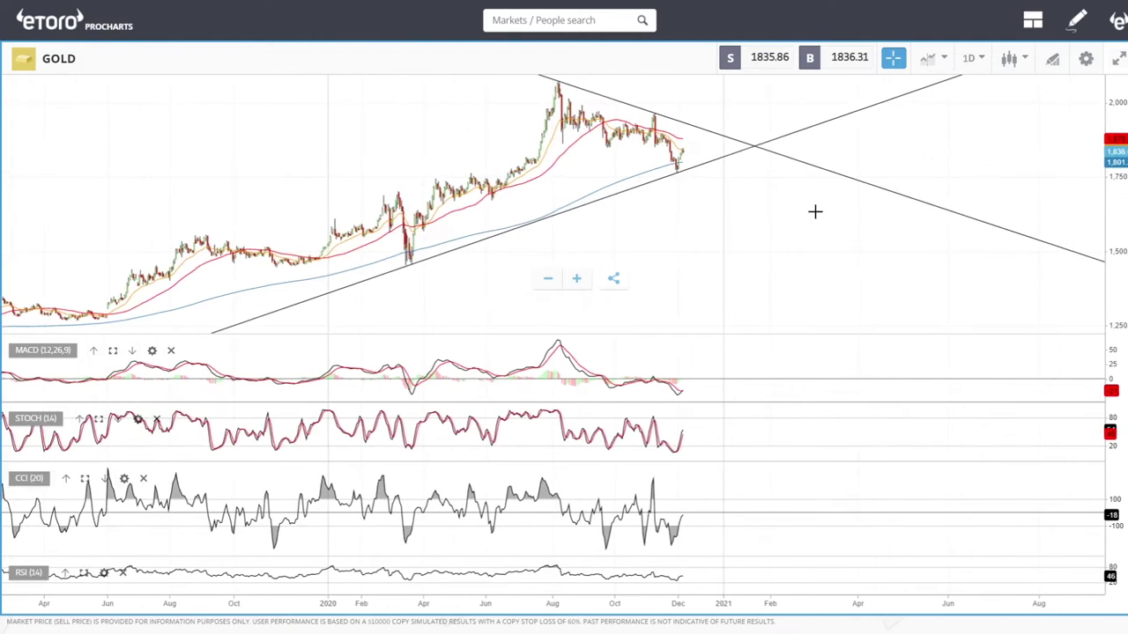
click(697, 123)
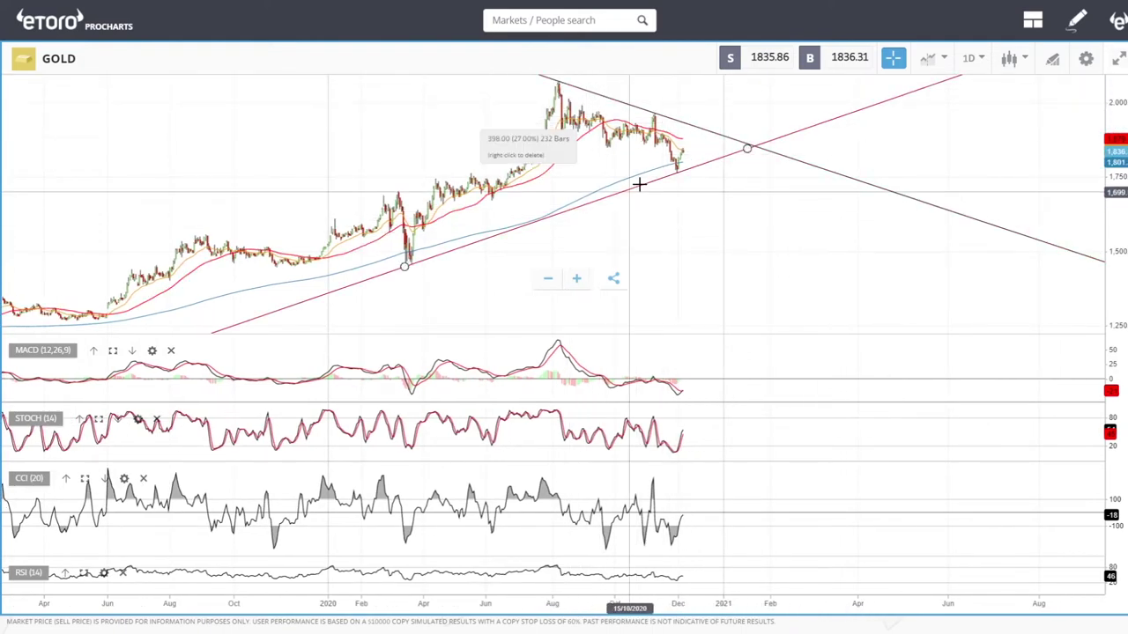
click(738, 211)
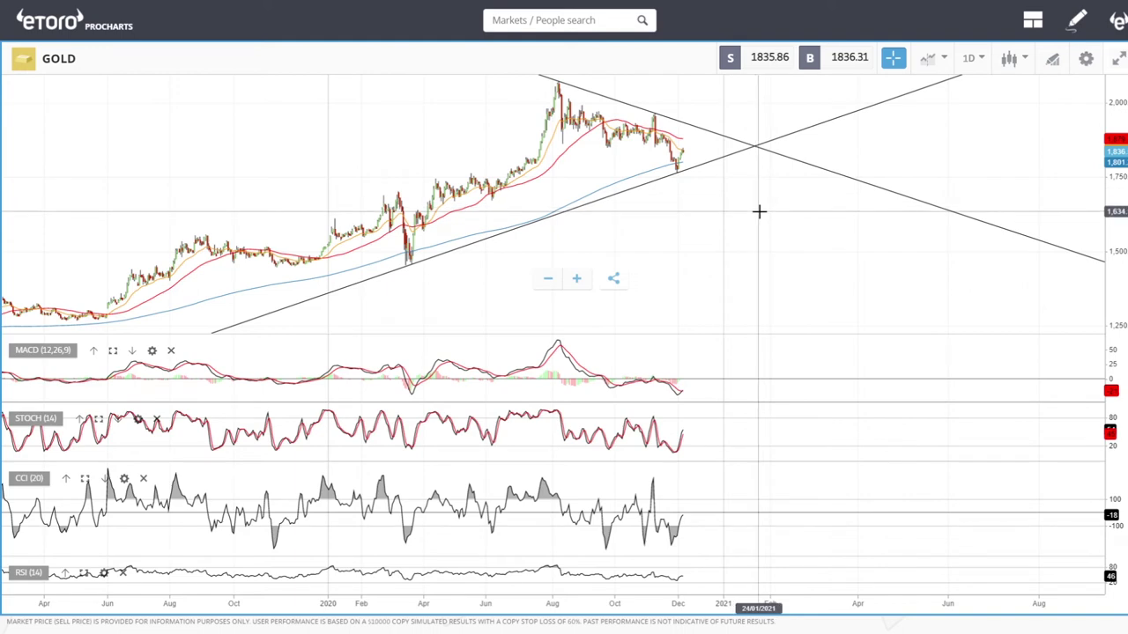
scroll(742, 211, down, 2)
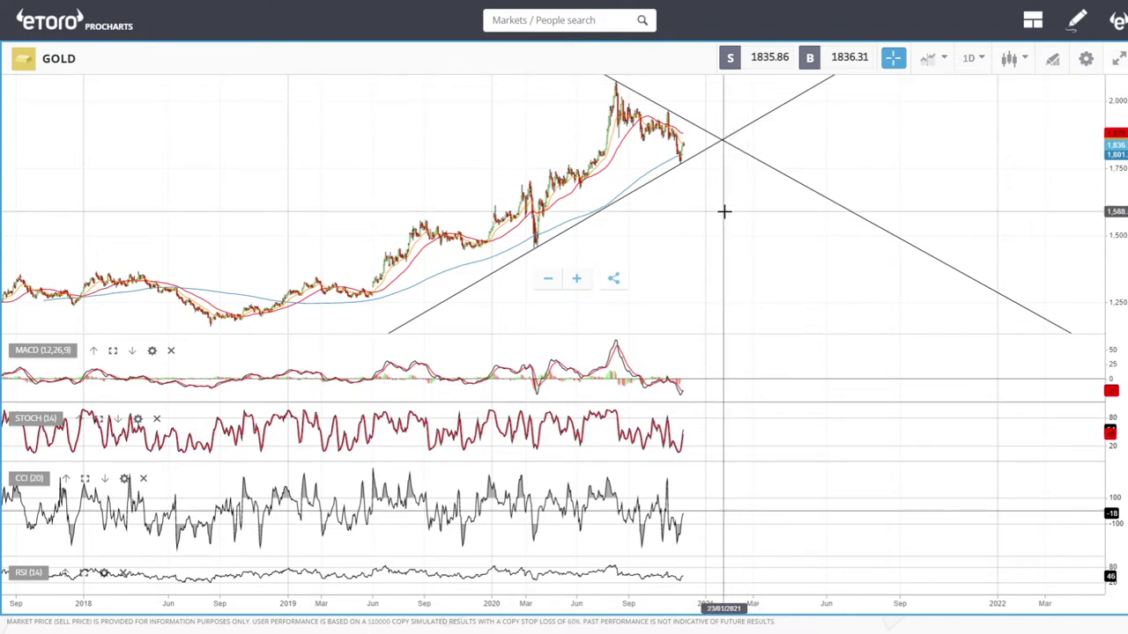
scroll(724, 212, up, 3)
scroll(724, 211, up, 3)
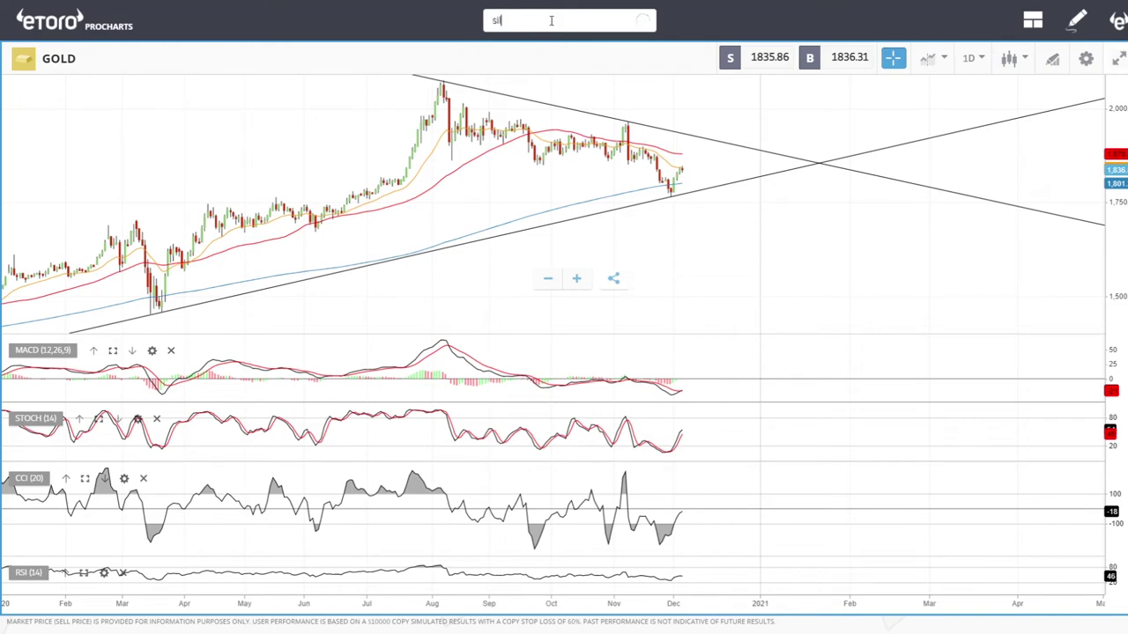
Step: Search the markets for silver, open the SILVER chart and show its daily prices from the start of 2020
click(494, 115)
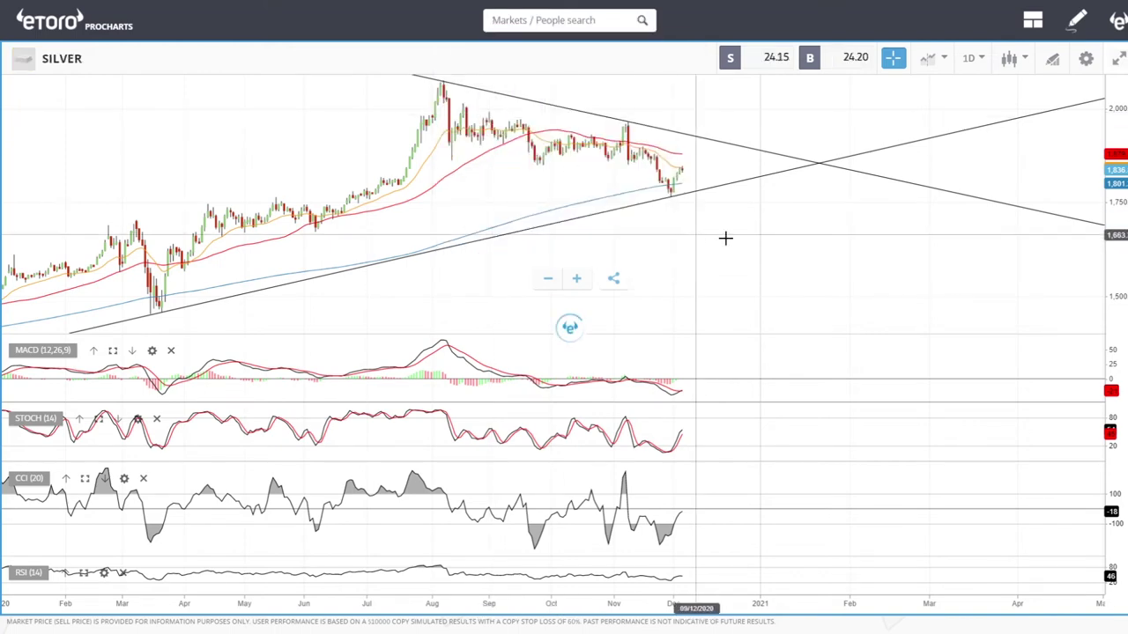
scroll(731, 193, up, 3)
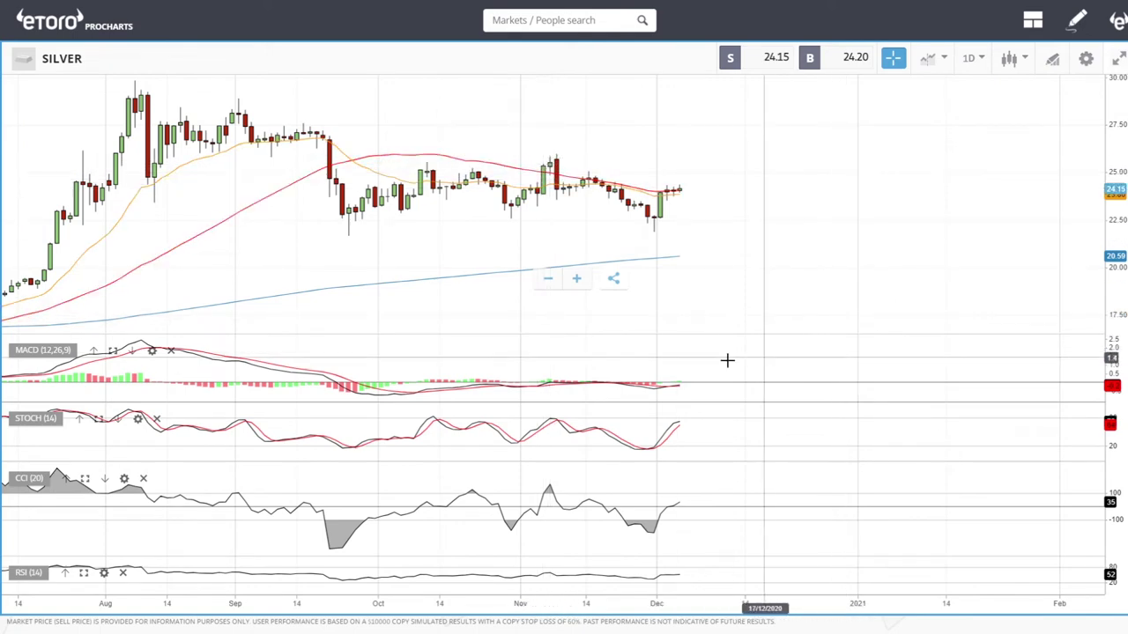
scroll(749, 235, down, 3)
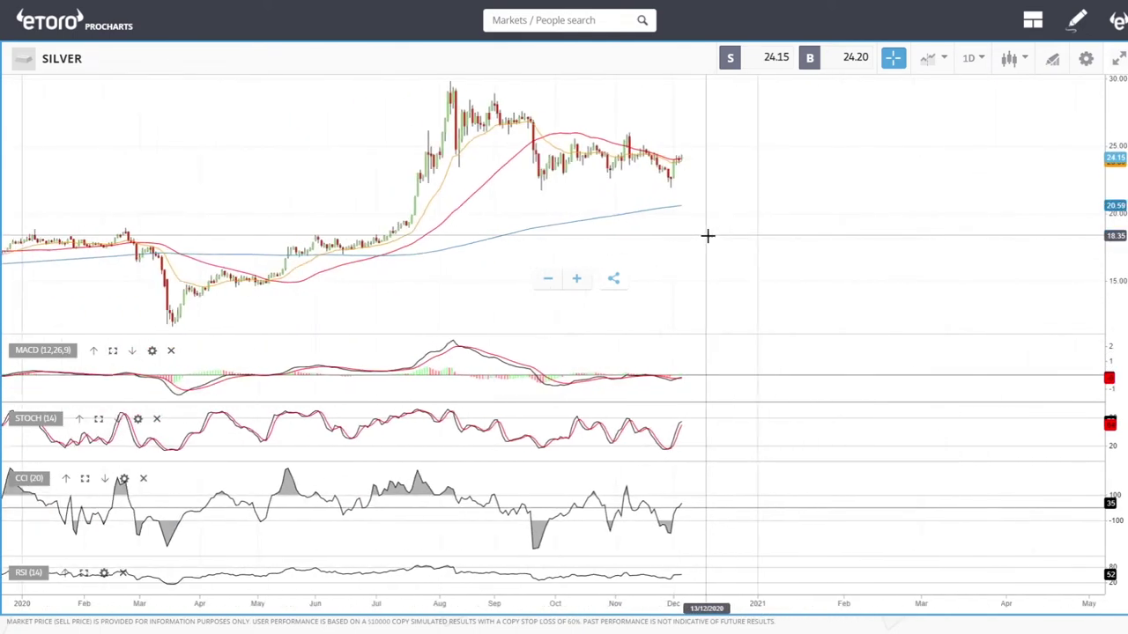
Step: Try a Fibonacci retracement on the SILVER chart from the mid-March low to the early-August high and delete it
click(1052, 58)
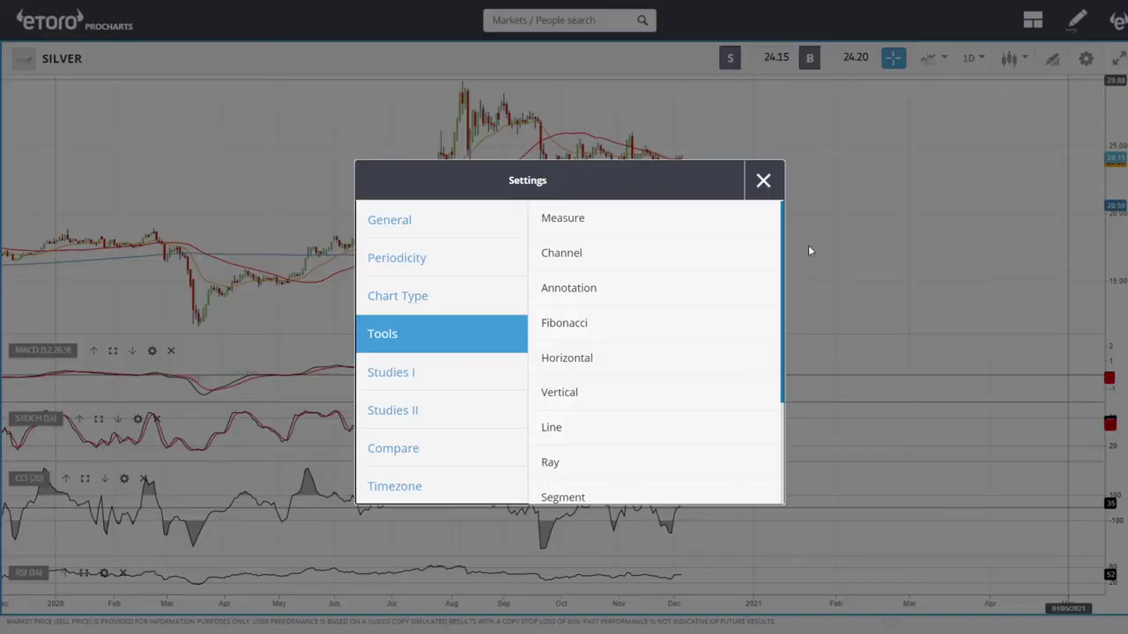
click(577, 353)
click(220, 308)
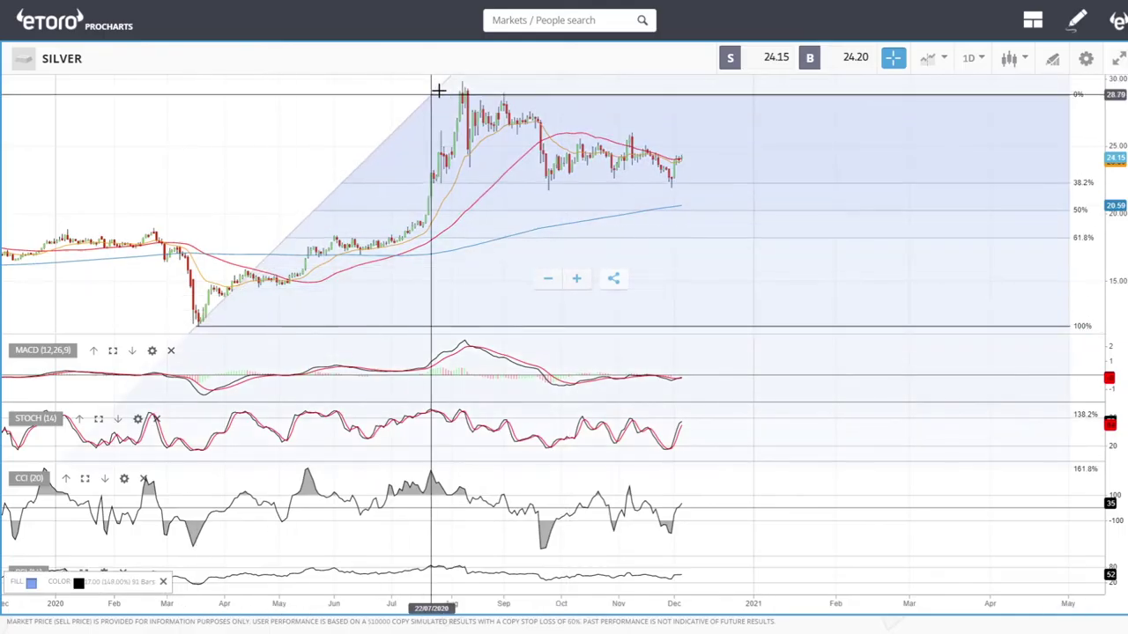
click(464, 84)
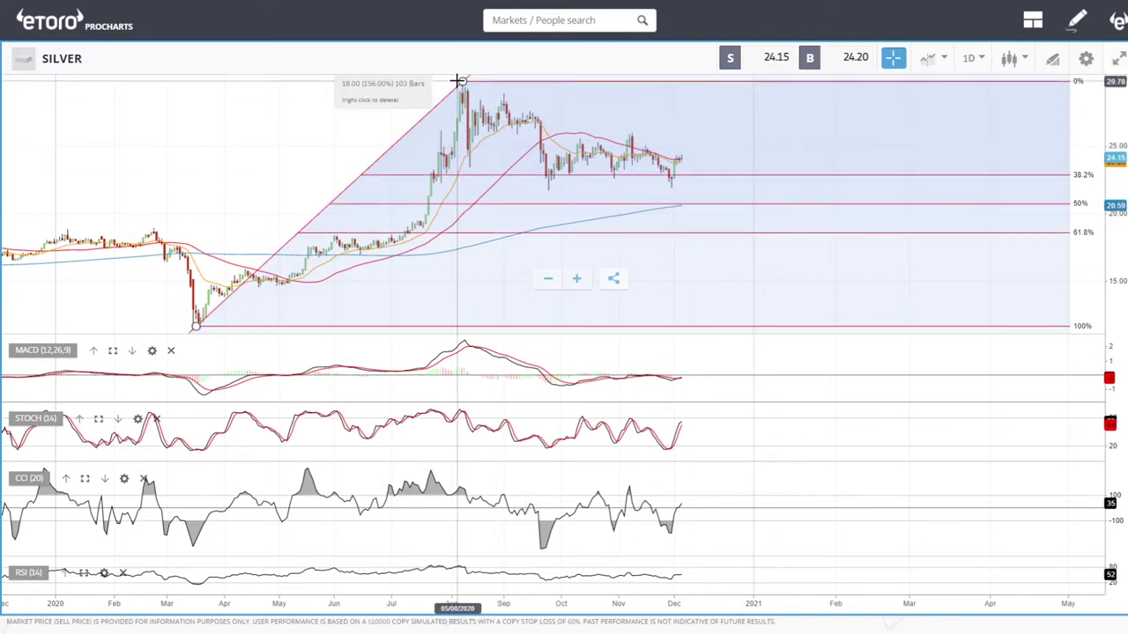
right_click(495, 81)
Step: Draw a falling trend line on the SILVER chart from the early-August high across the early-November high
click(1054, 59)
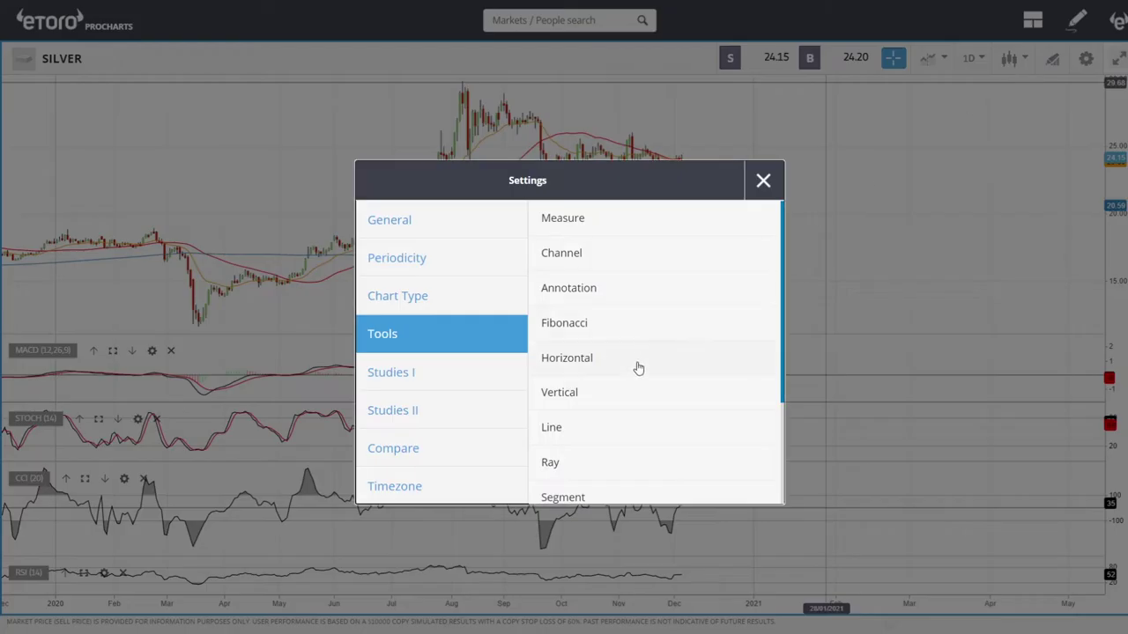
click(575, 420)
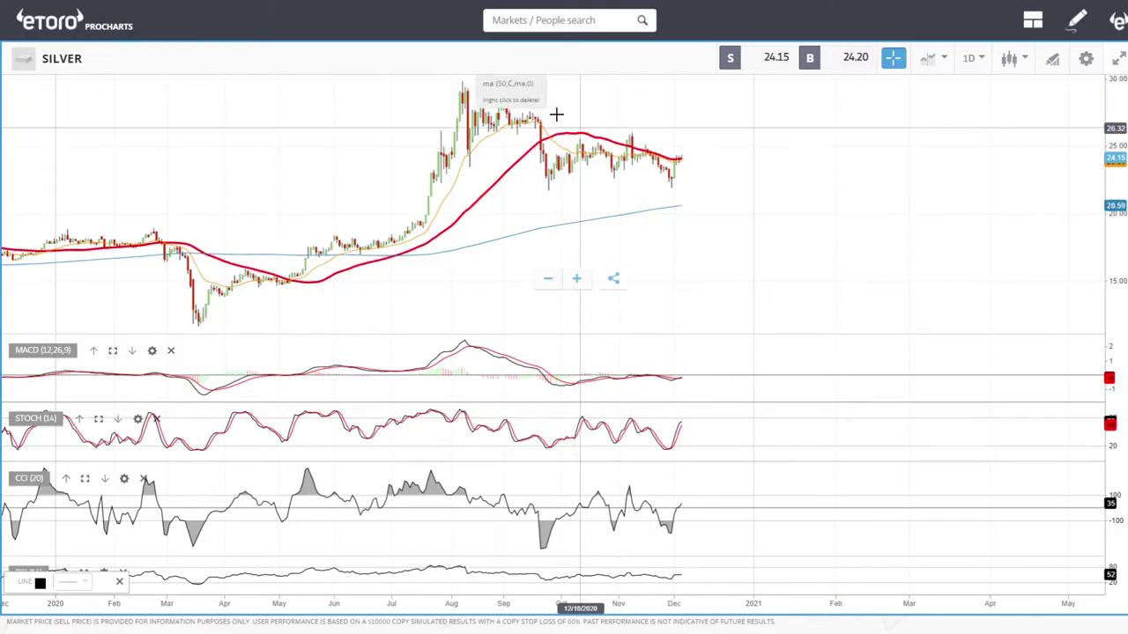
click(468, 86)
click(727, 164)
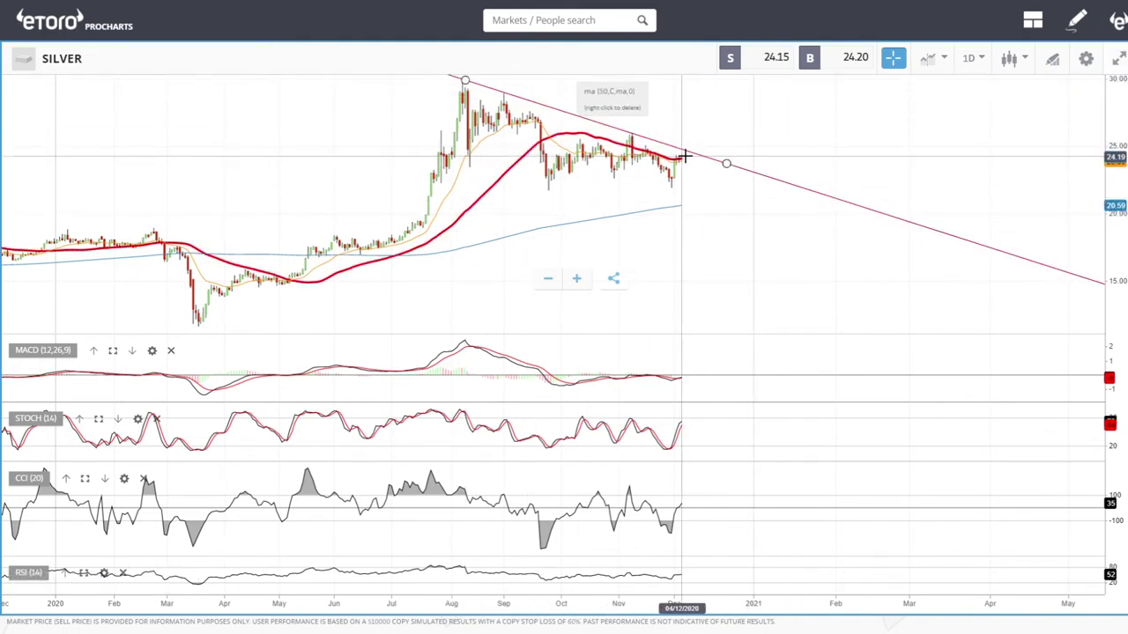
Step: Draw a rising trend line on the SILVER chart from the mid-March low through the late-November low
click(1085, 58)
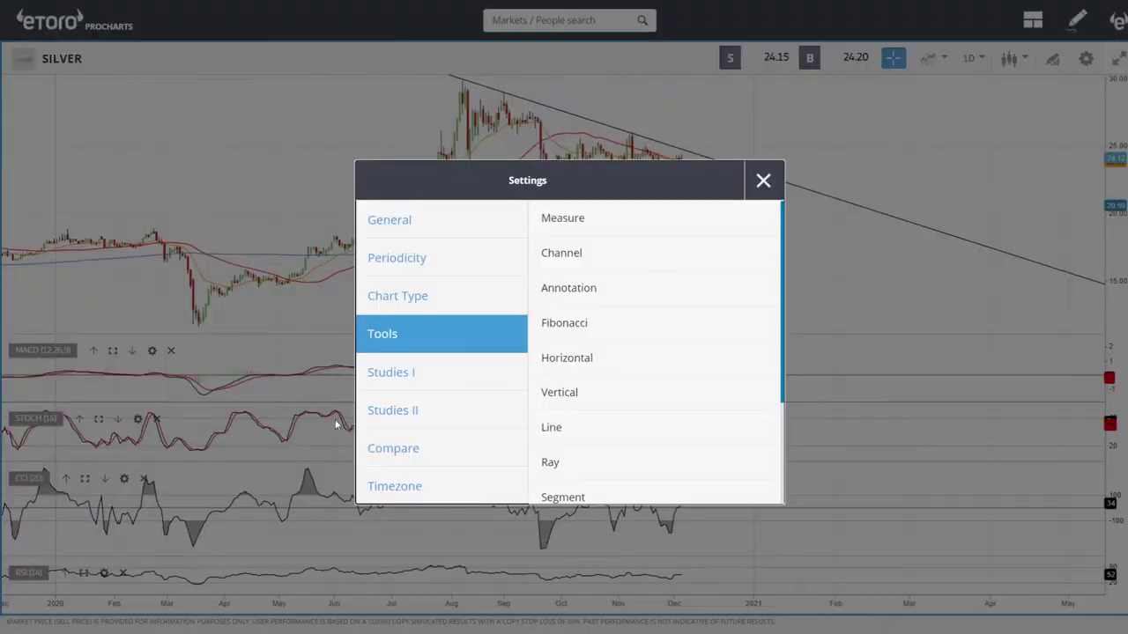
click(574, 429)
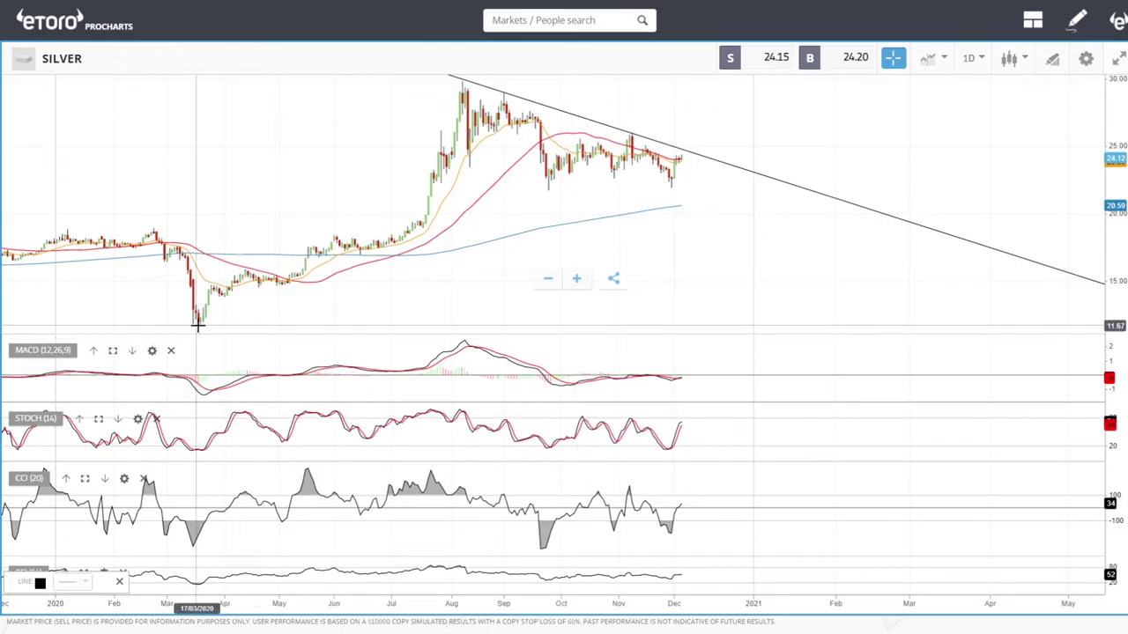
click(202, 323)
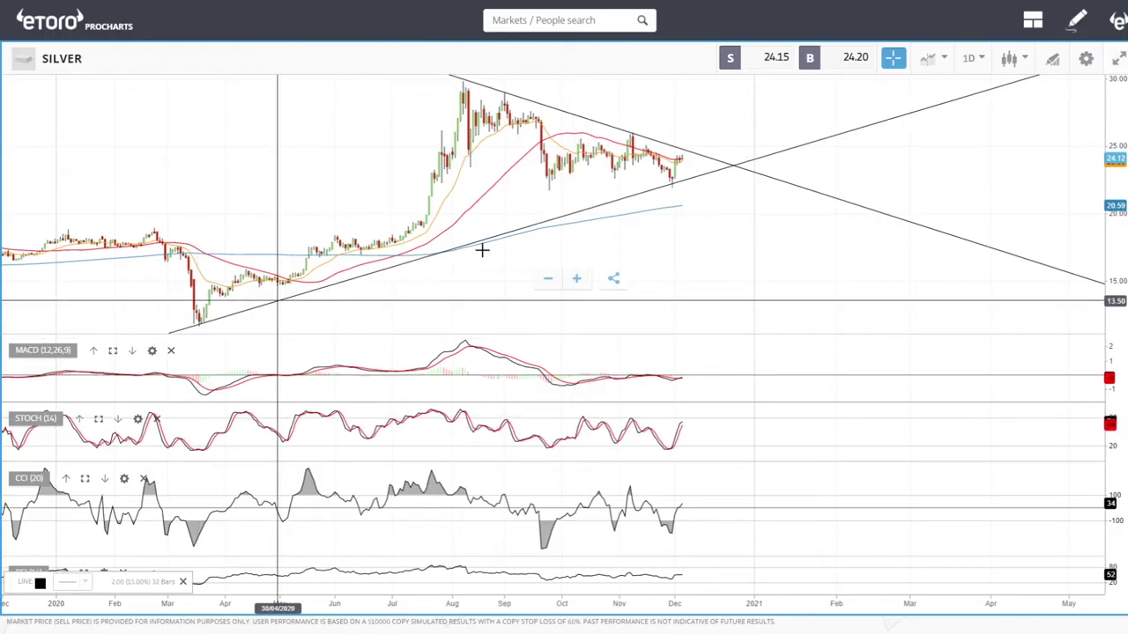
click(709, 176)
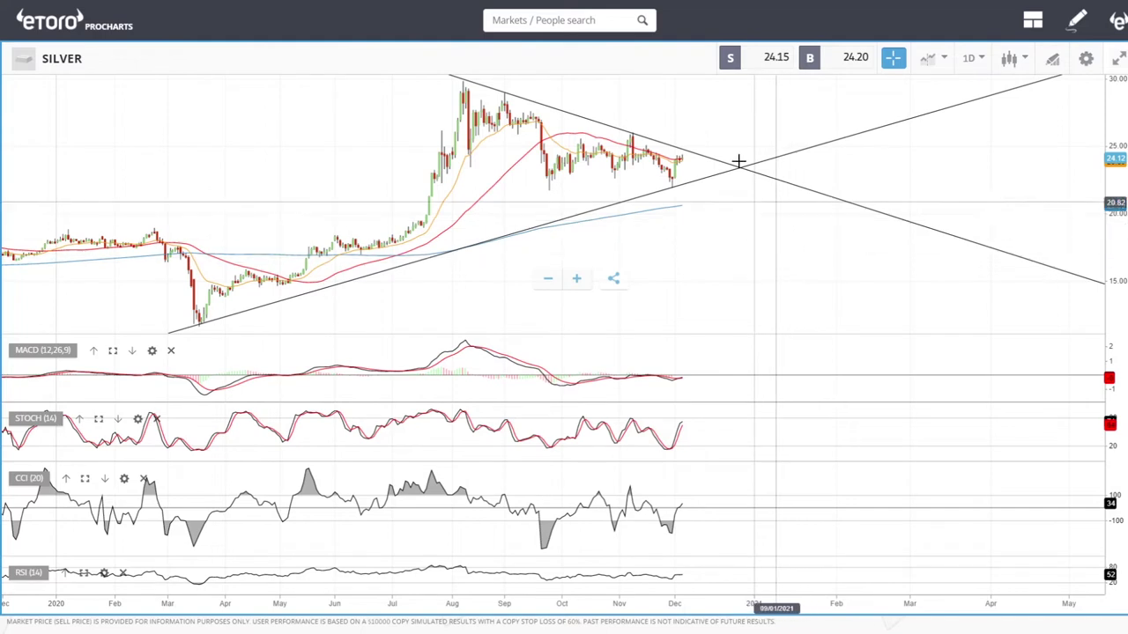
click(687, 155)
click(703, 175)
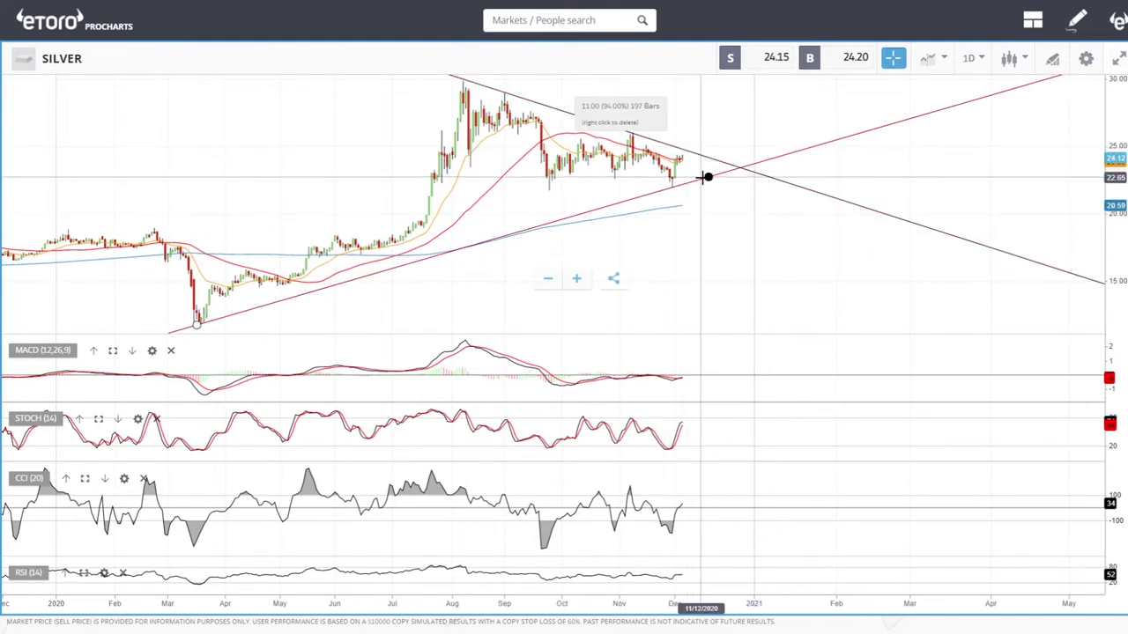
click(881, 189)
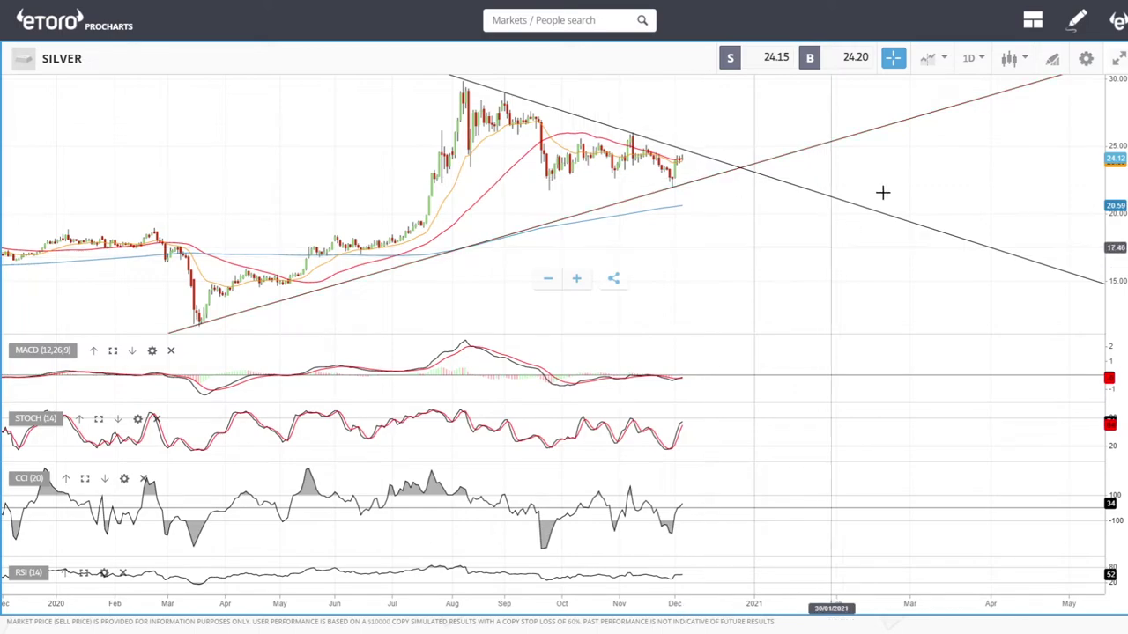
Step: Draw a Fibonacci retracement on the SILVER chart from the March low to the August high and compare the latest candles with its levels
click(1053, 58)
click(568, 324)
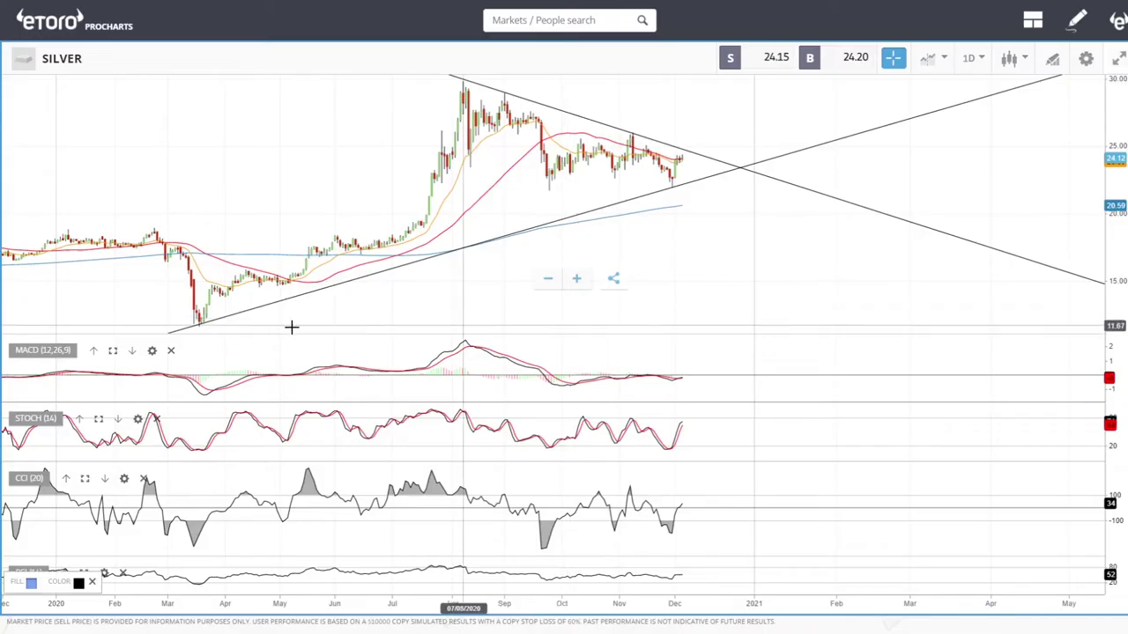
click(202, 324)
click(195, 325)
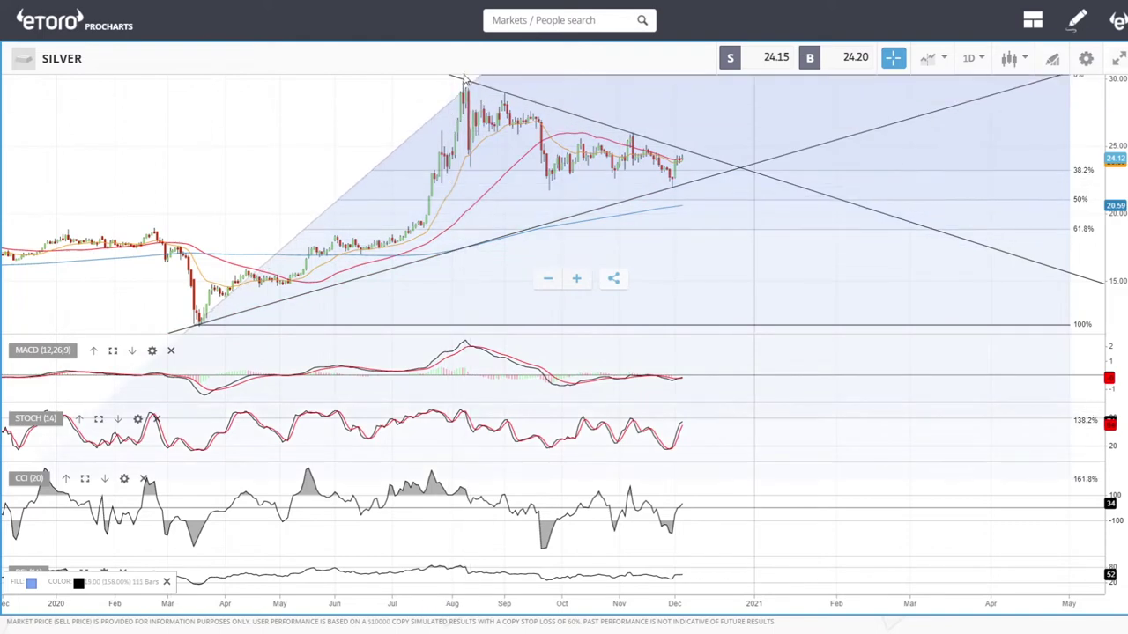
click(462, 81)
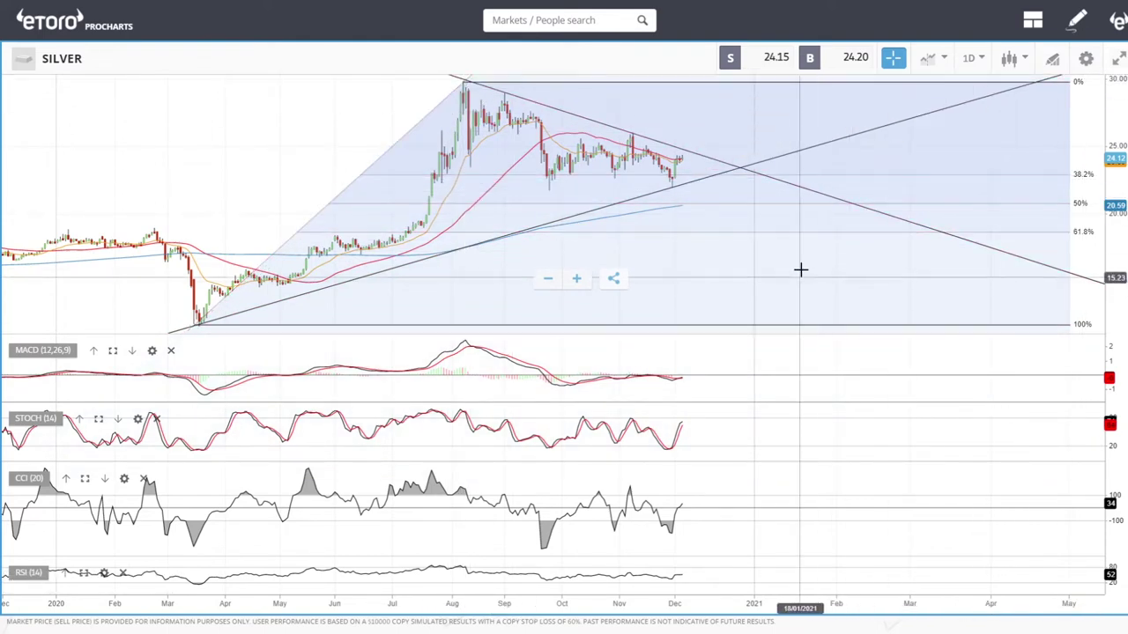
scroll(800, 266, up, 5)
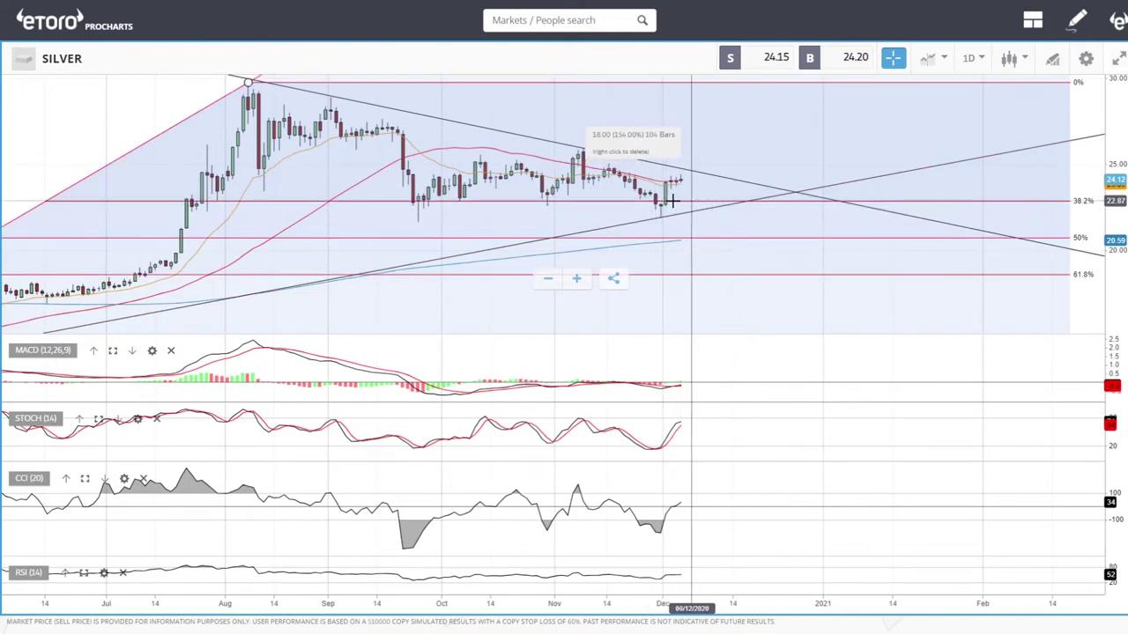
click(686, 173)
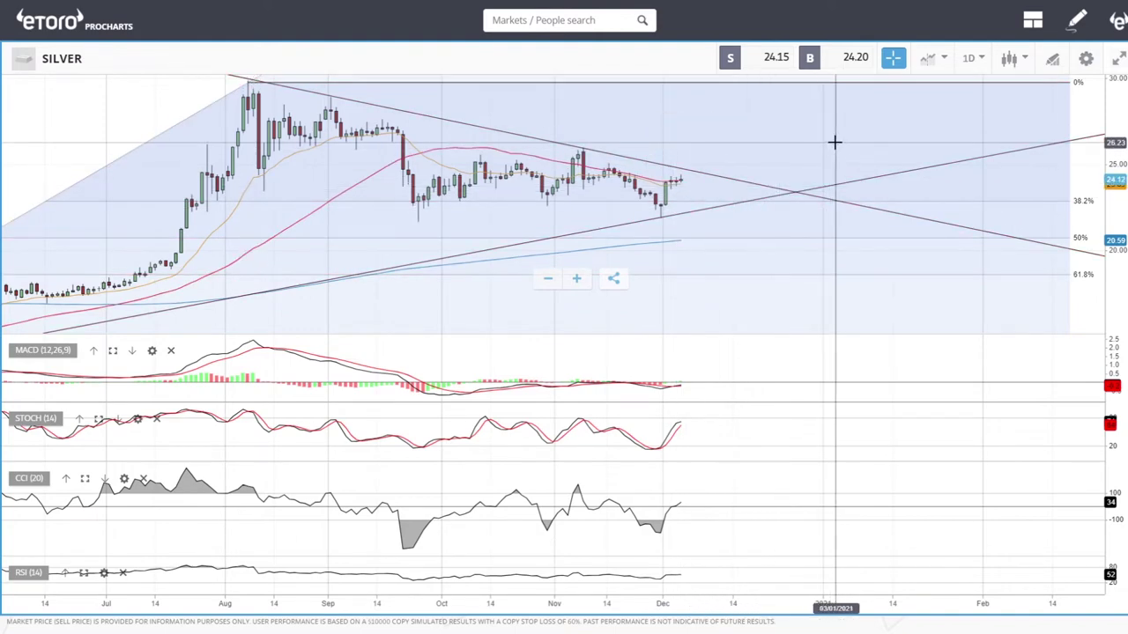
scroll(810, 240, down, 5)
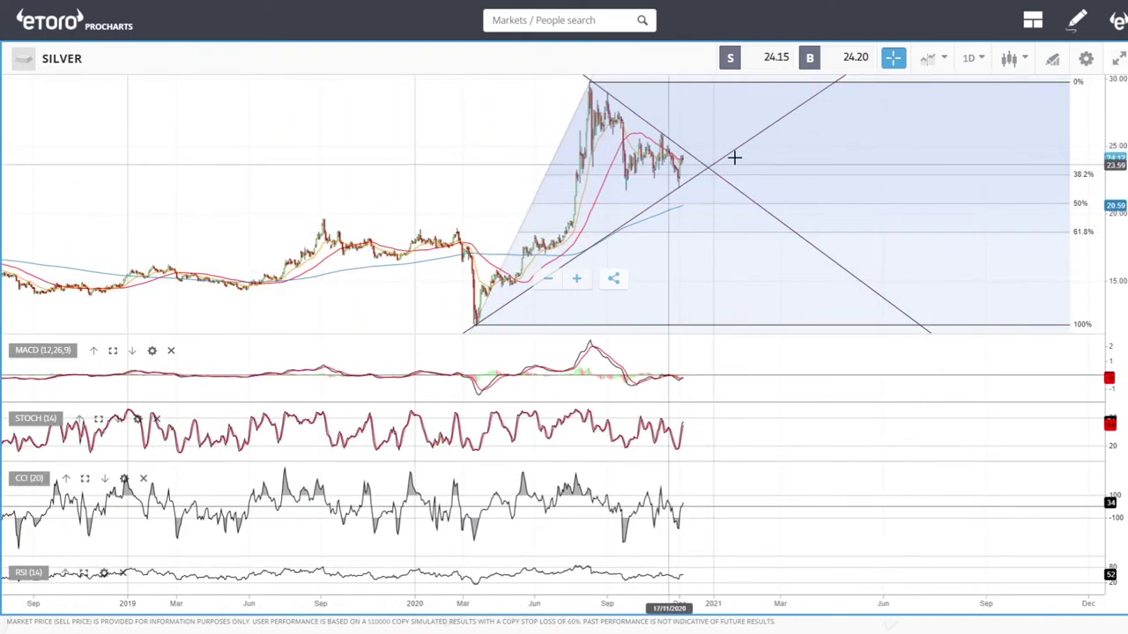
Step: Open the PLATINUM chart and examine its recent candles against the longer daily price history
scroll(825, 161, up, 4)
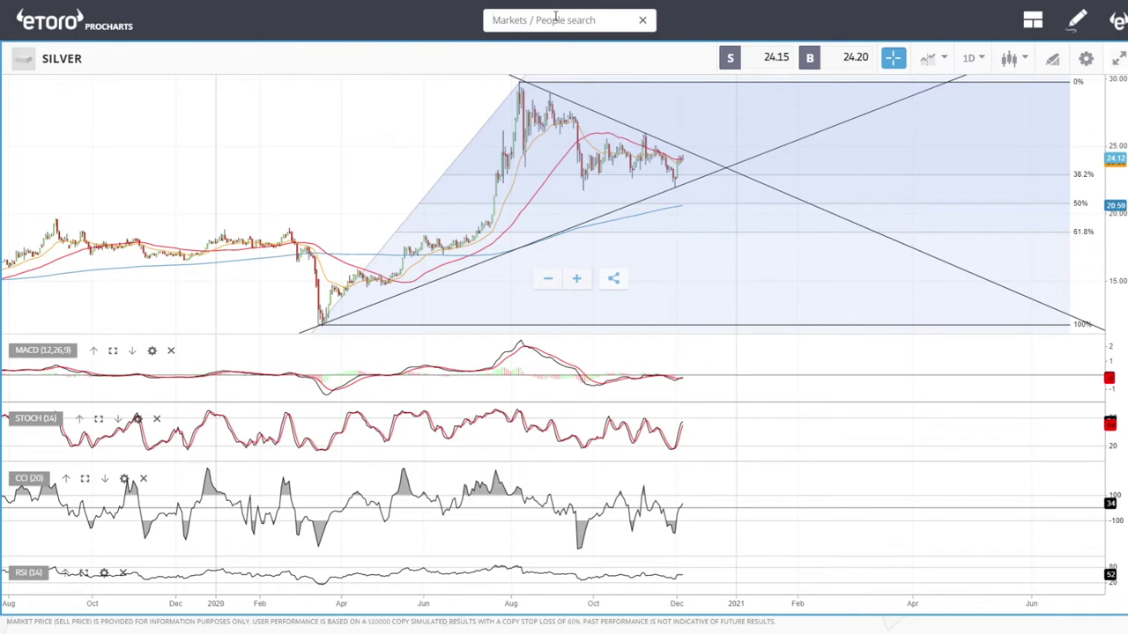
text(la)
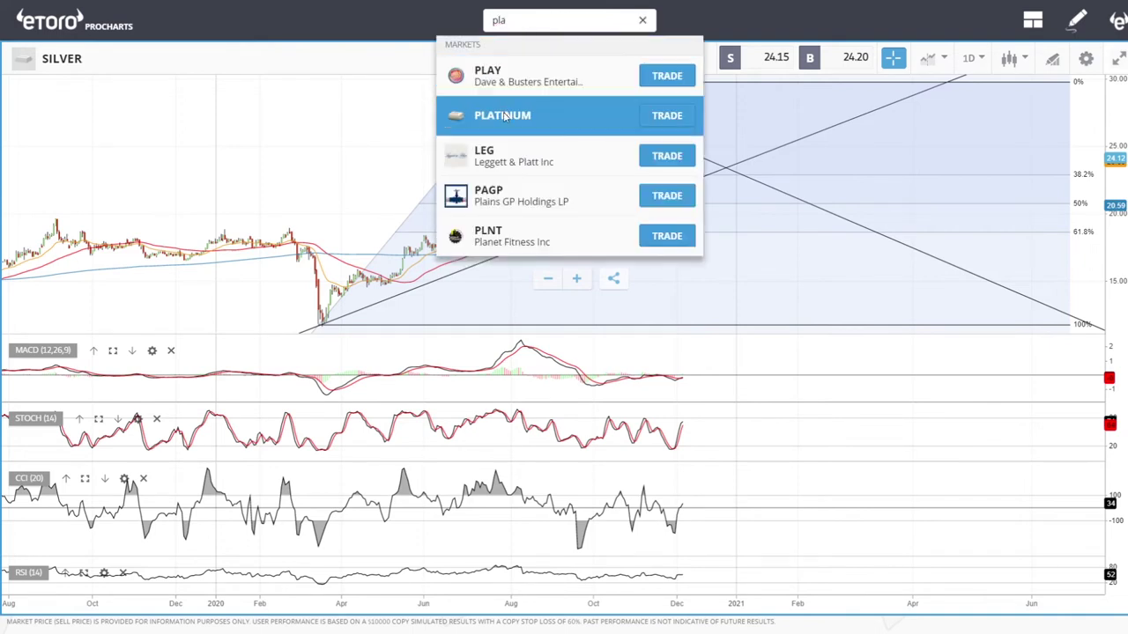
click(511, 114)
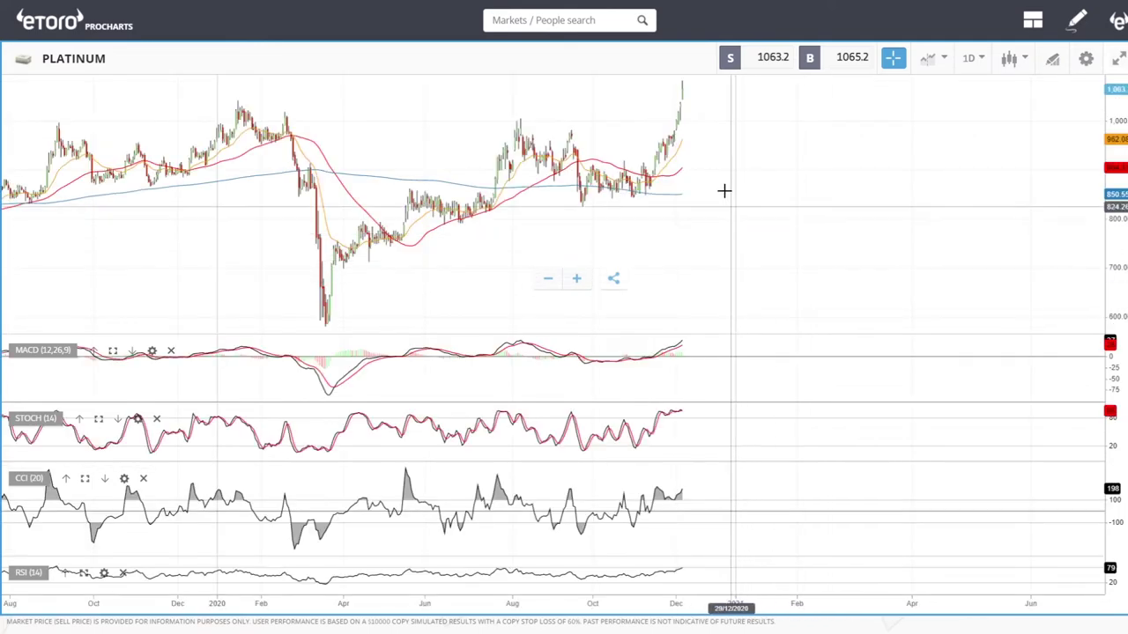
scroll(723, 169, down, 2)
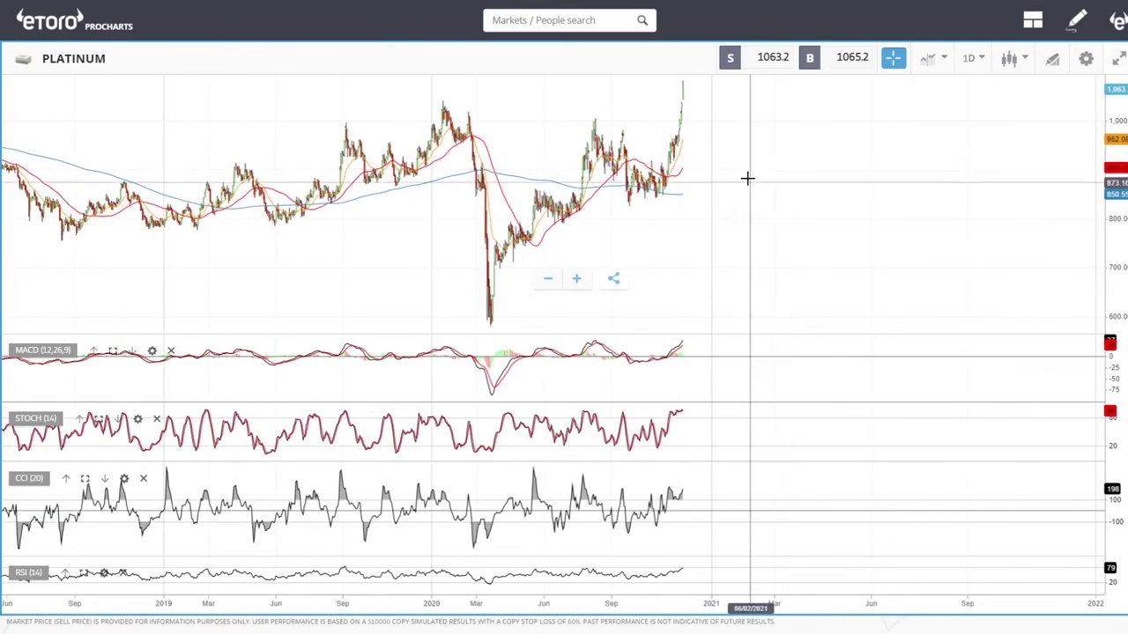
scroll(747, 178, down, 1)
scroll(746, 178, up, 3)
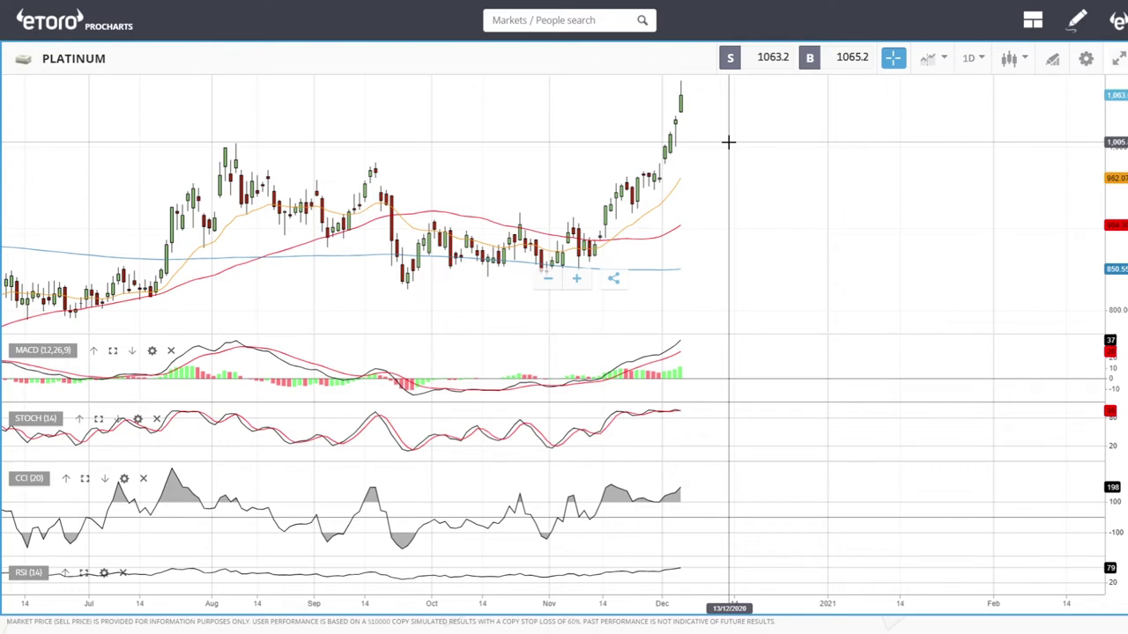
scroll(728, 140, down, 5)
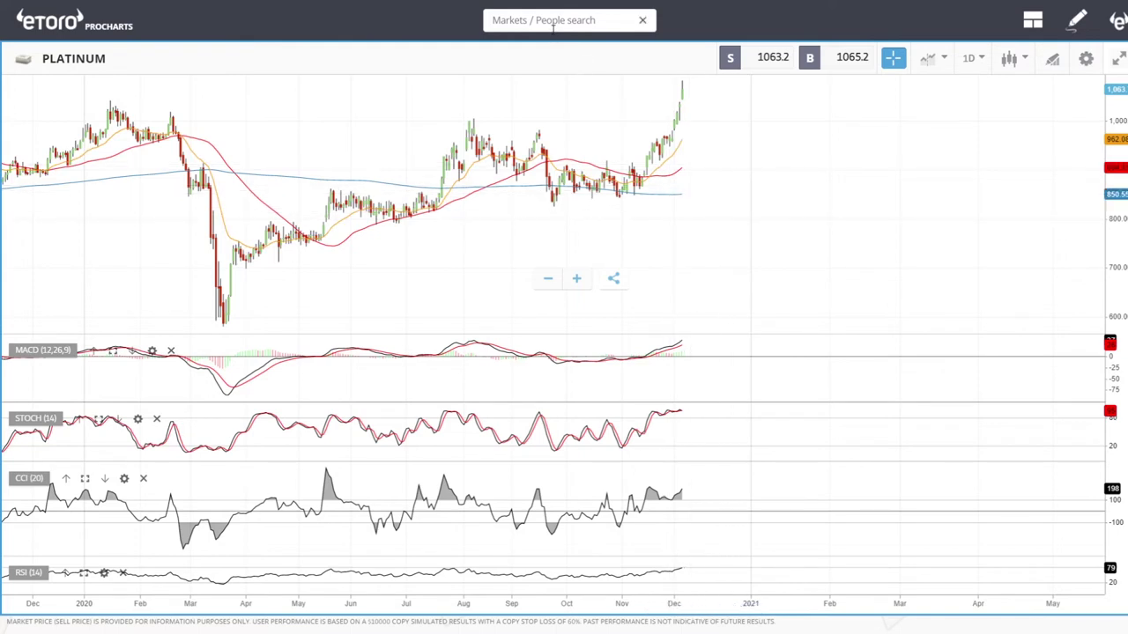
Step: Search the markets for palladium and open the PALLADIUM chart
text(a)
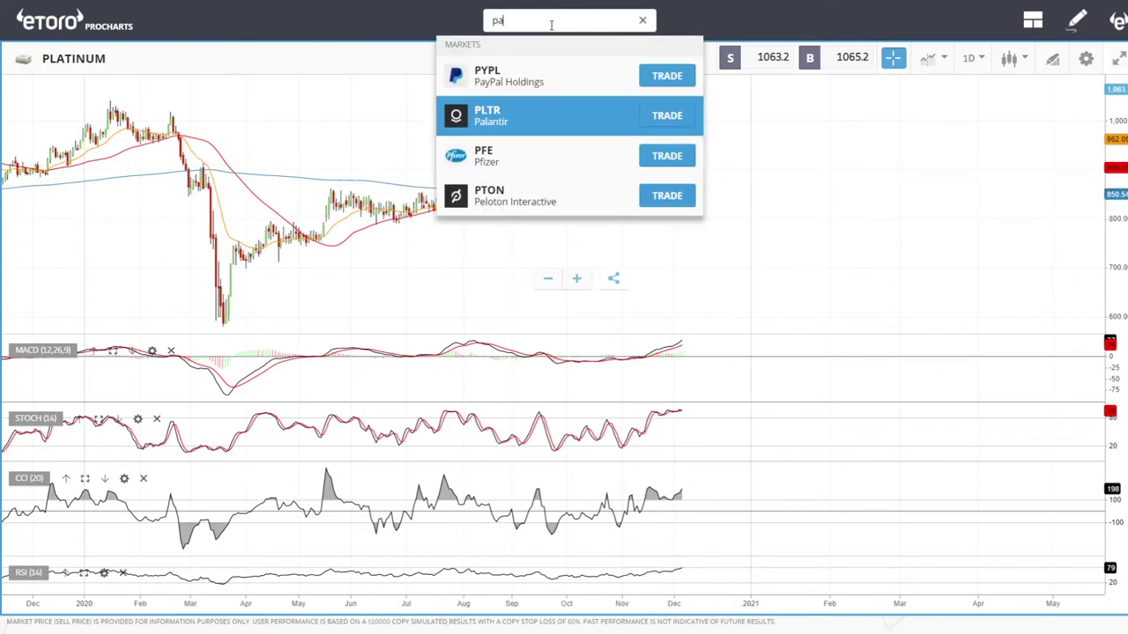
text(ll)
click(526, 75)
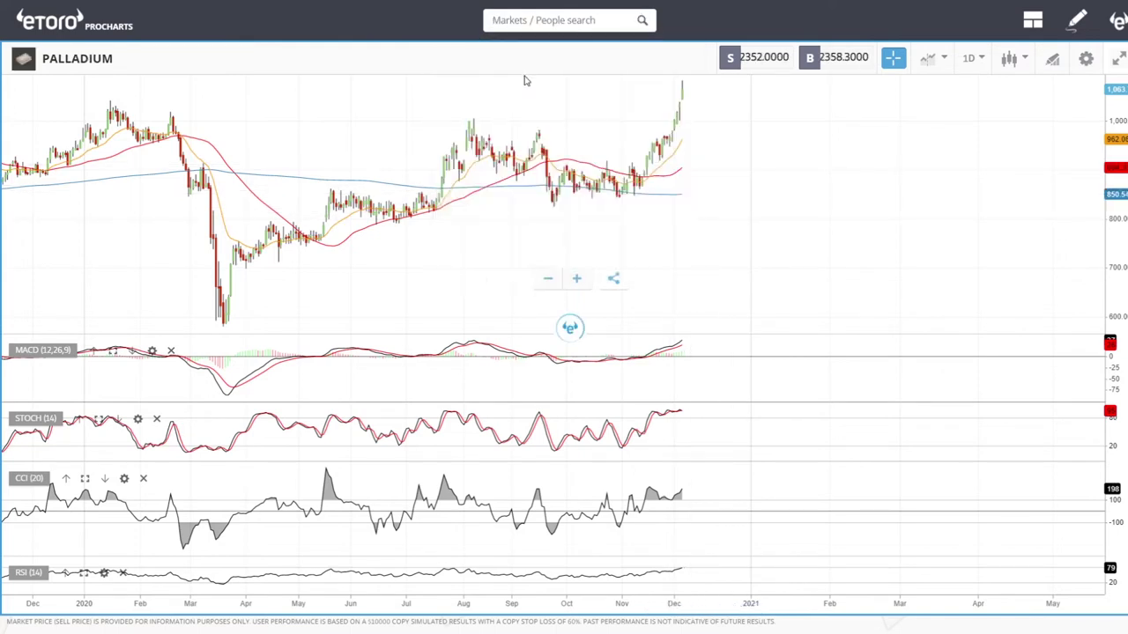
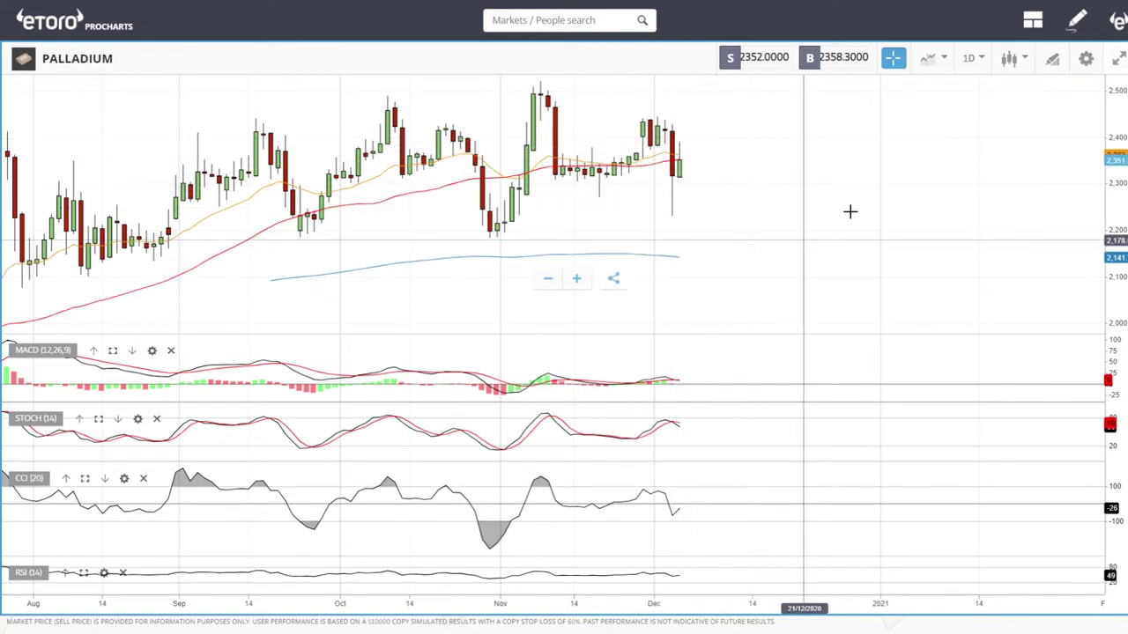
Step: Draw a horizontal line on the PALLADIUM chart at about 2,442, along the early-December highs
click(1052, 62)
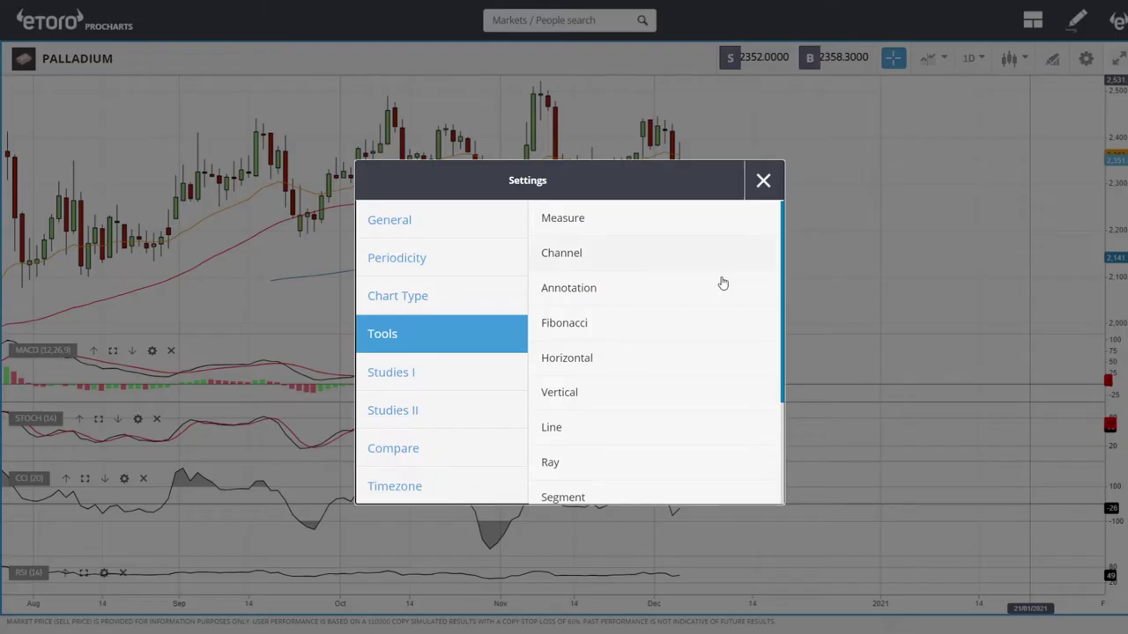
click(571, 435)
click(1052, 60)
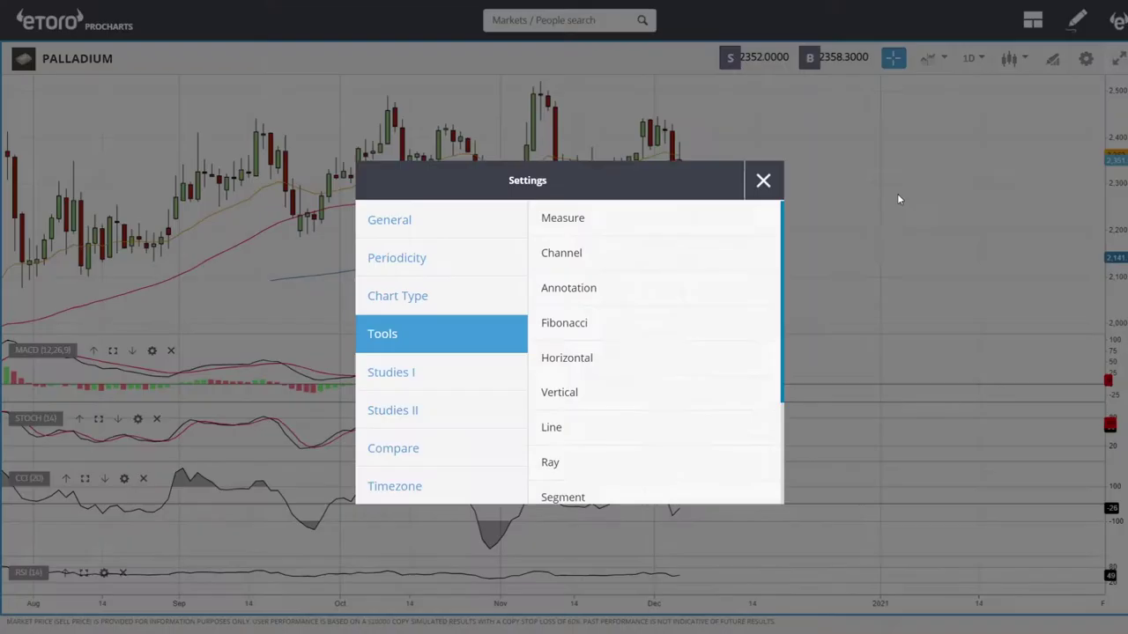
click(598, 358)
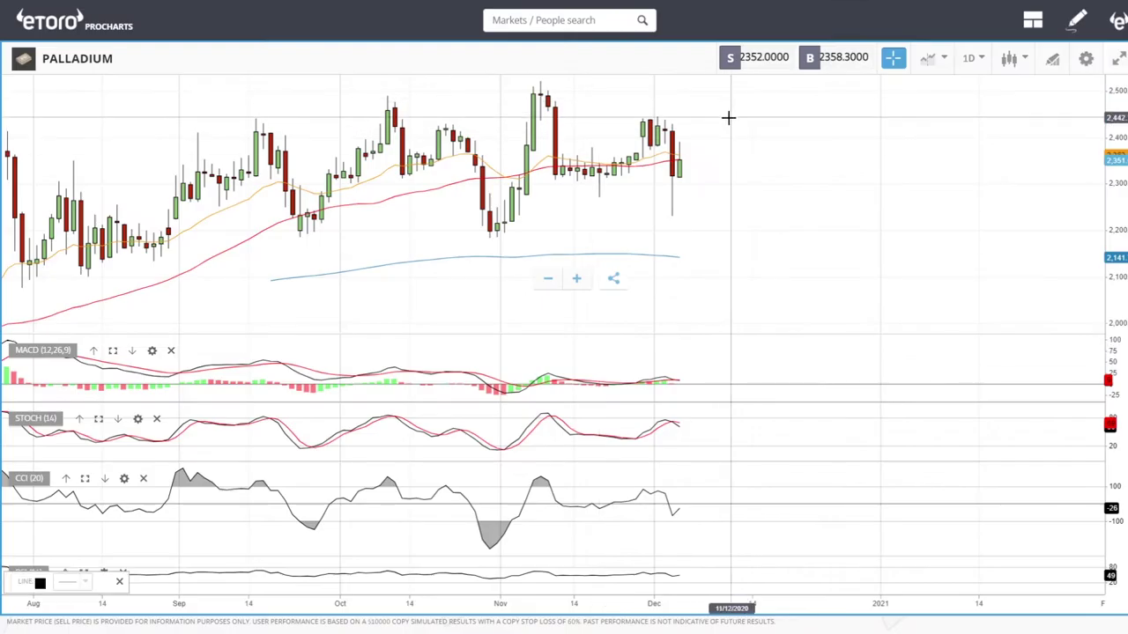
click(728, 118)
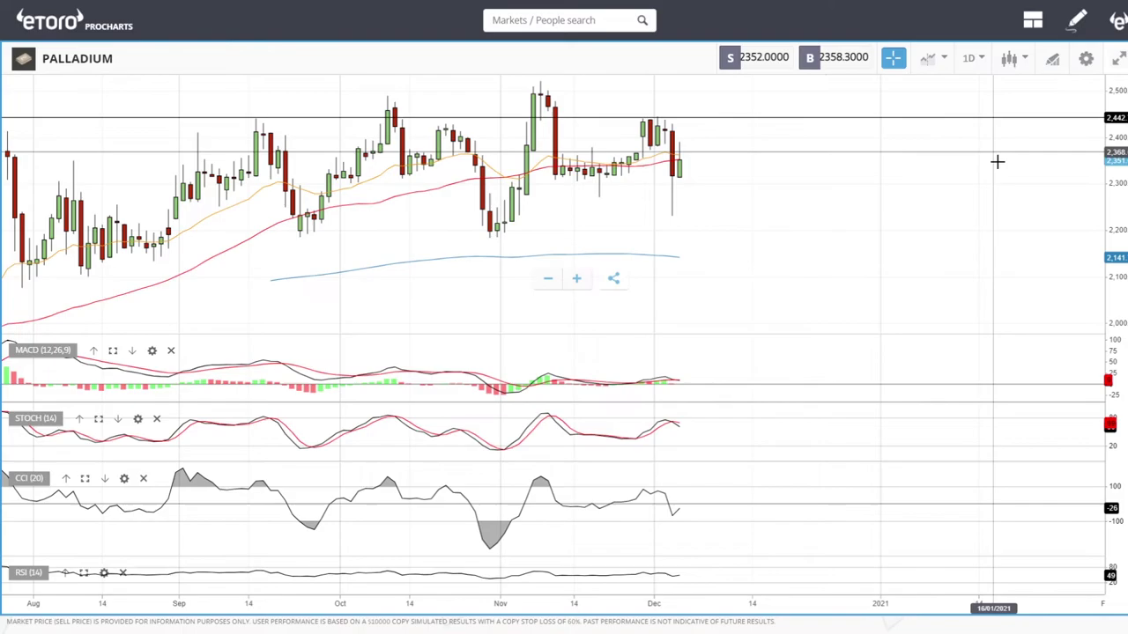
Step: Draw a second horizontal line on the PALLADIUM chart at about 2,188, along the late-September and early-November lows
click(1053, 61)
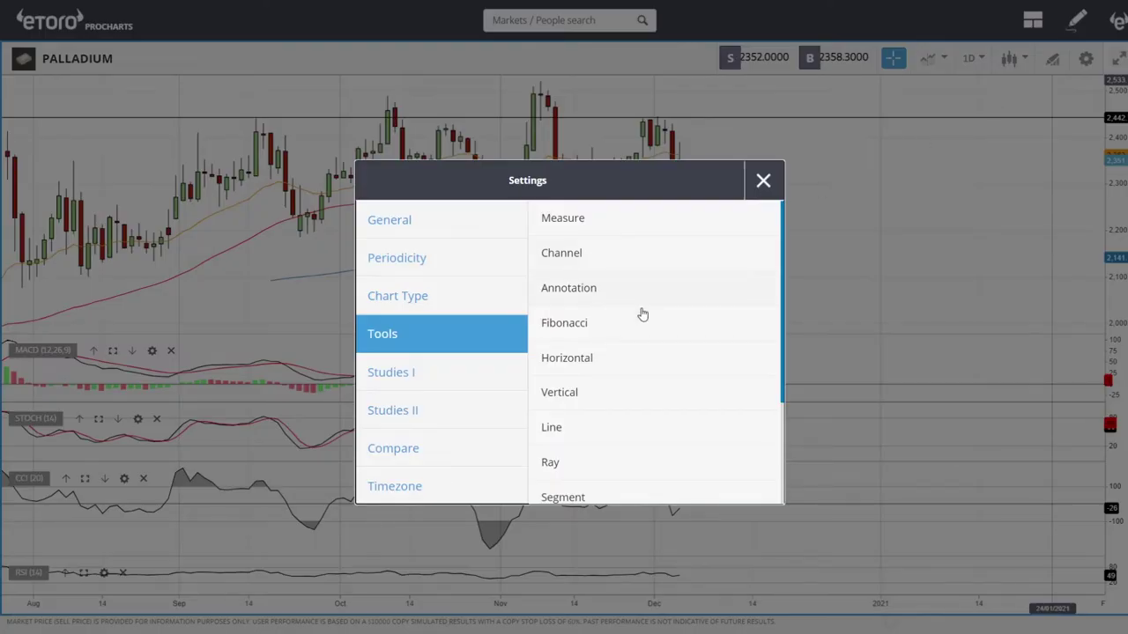
click(577, 361)
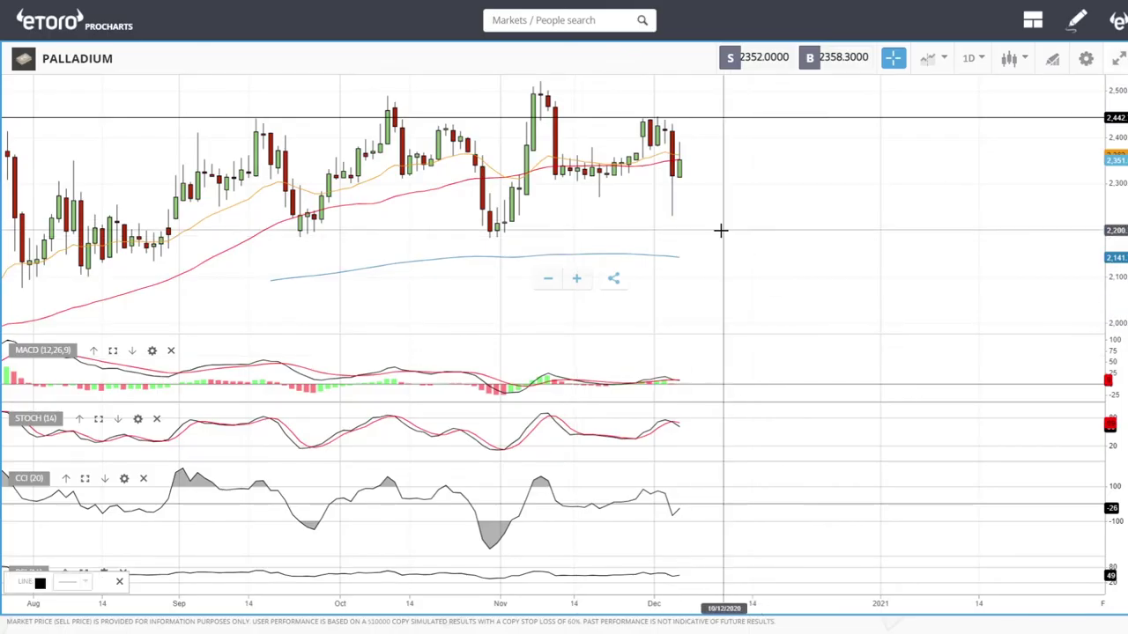
click(721, 235)
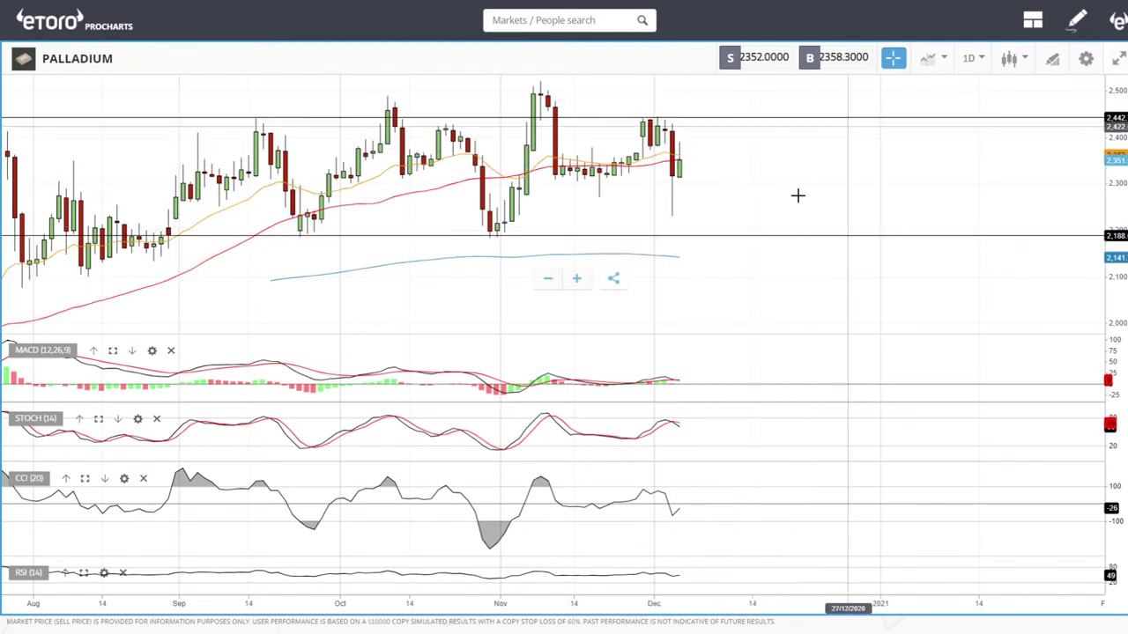
Step: Compare PALLADIUM's 2020 price history with the two horizontal levels and the 200-period moving average
scroll(714, 234, down, 5)
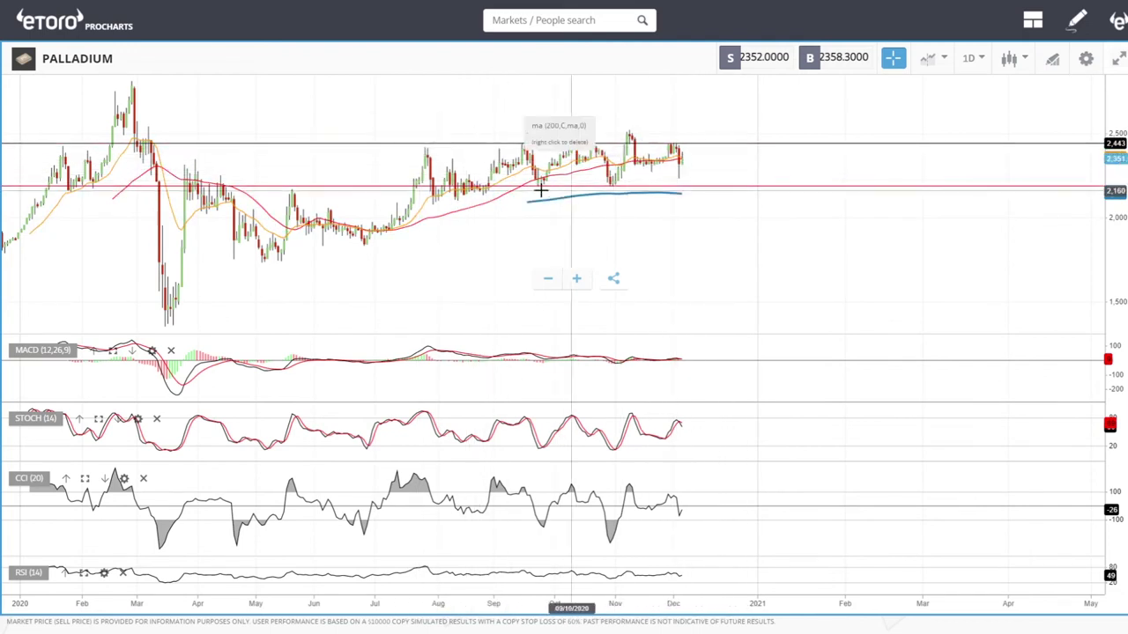
drag(686, 142, 681, 148)
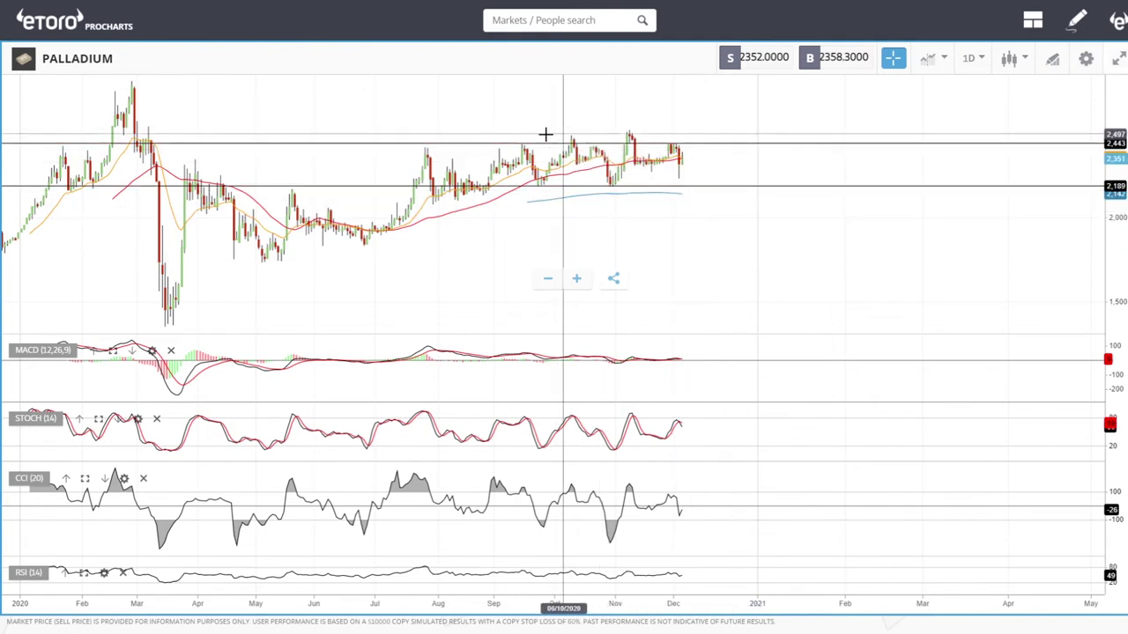
drag(281, 278, 568, 27)
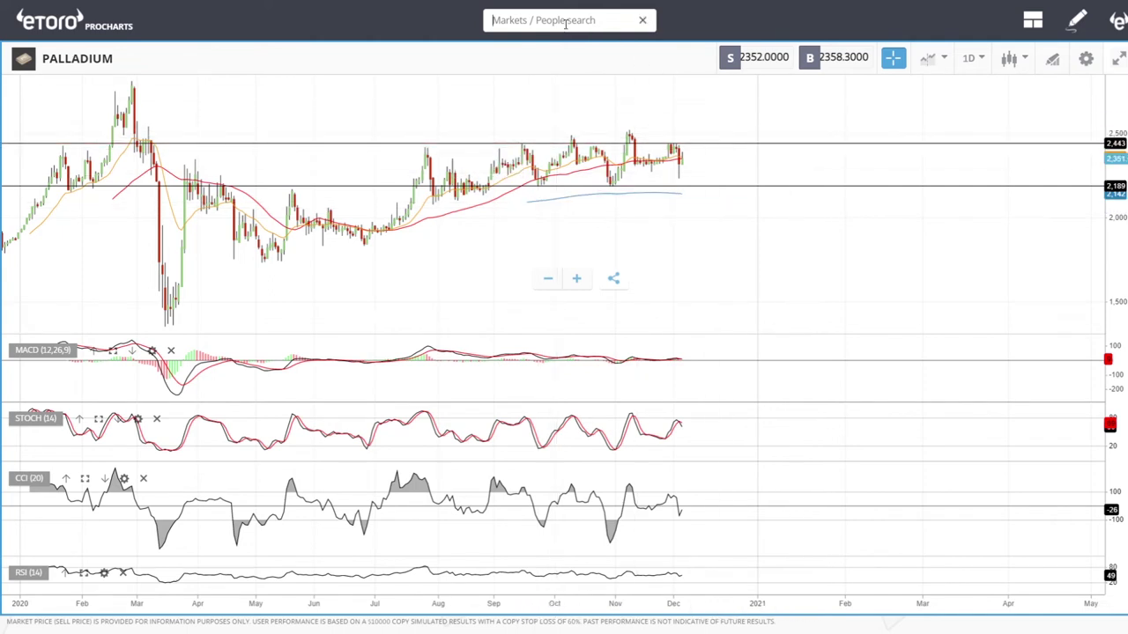
Step: Open the ALUMINUM chart and examine its latest daily candles against the moving averages and the longer trend
text(a)
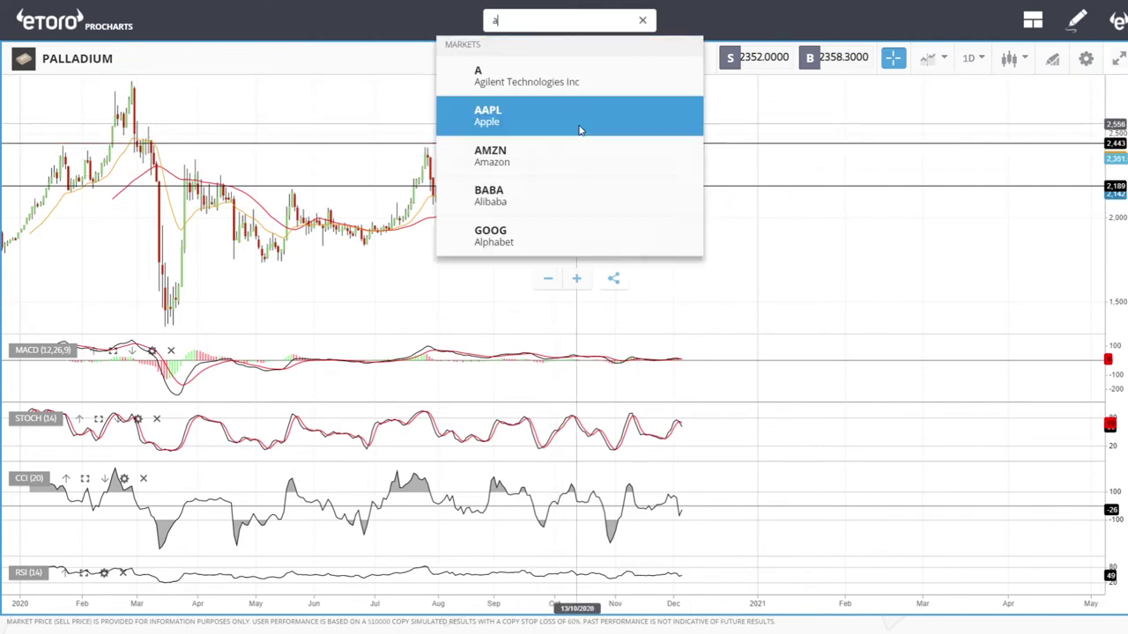
scroll(579, 130, down, 2)
click(514, 79)
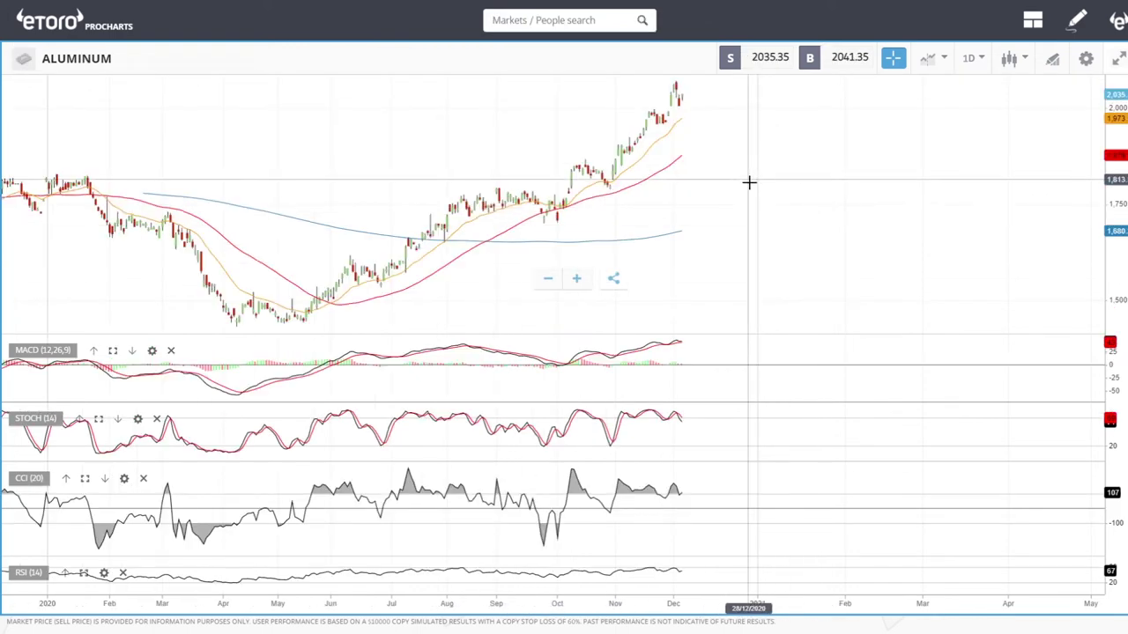
scroll(740, 186, up, 3)
scroll(671, 101, up, 1)
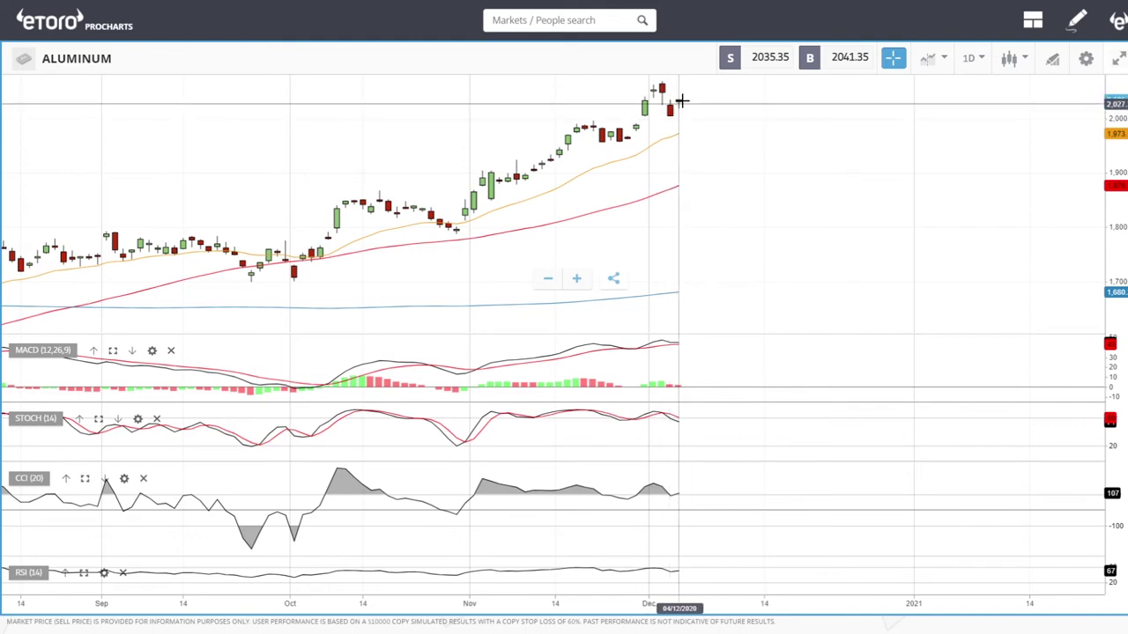
scroll(683, 99, up, 2)
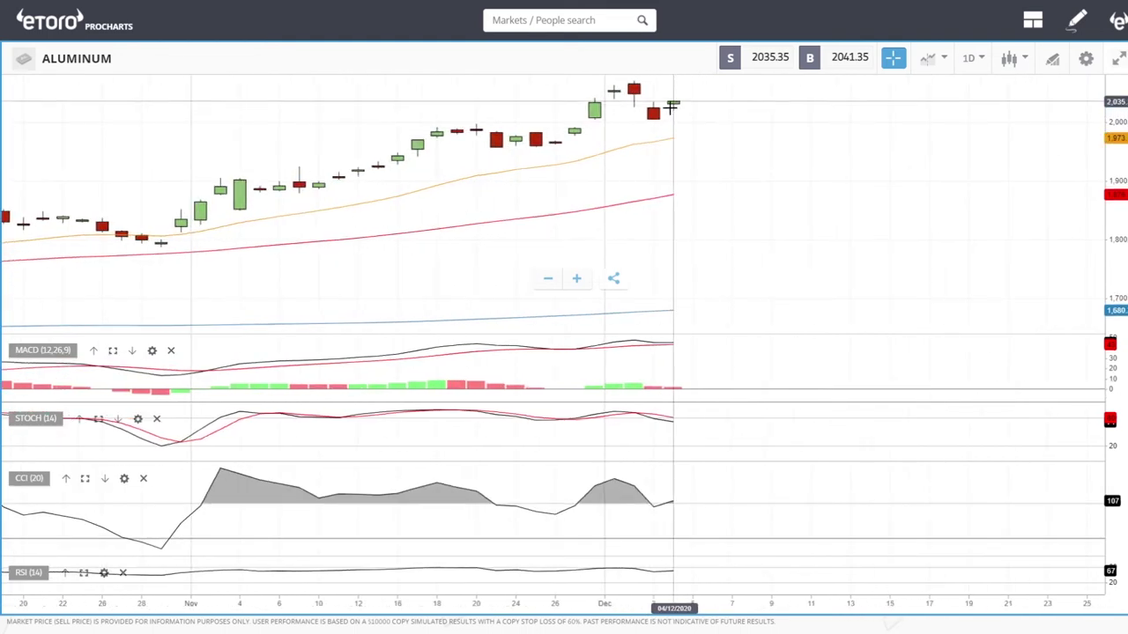
scroll(730, 247, down, 5)
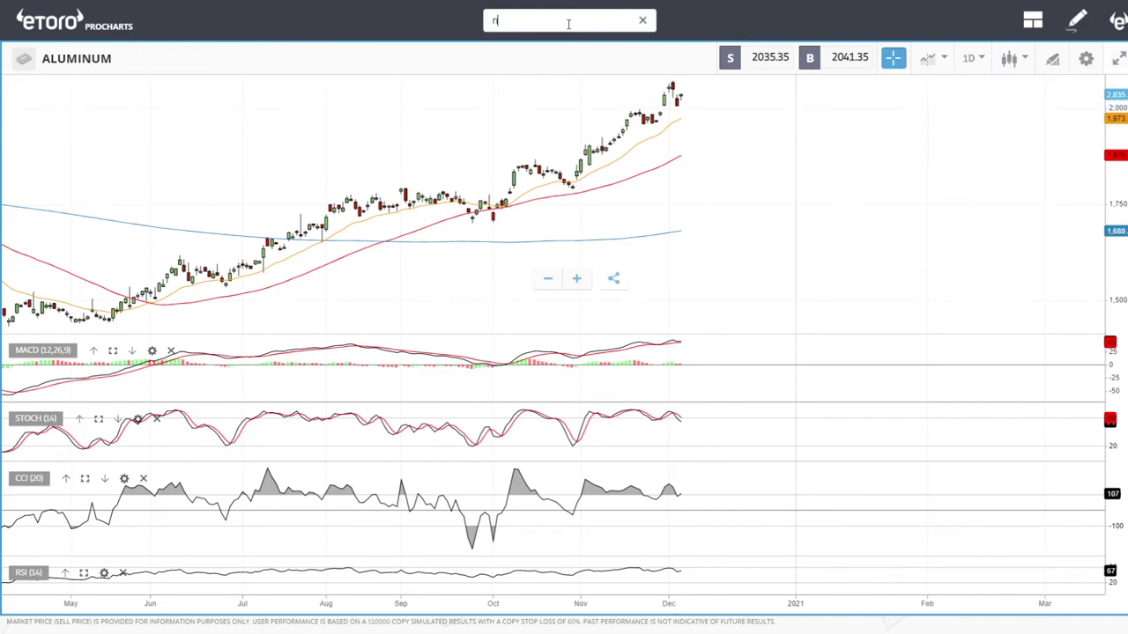
Step: Open the NICKEL chart and examine its latest daily candles with the moving averages and indicators
text(ick)
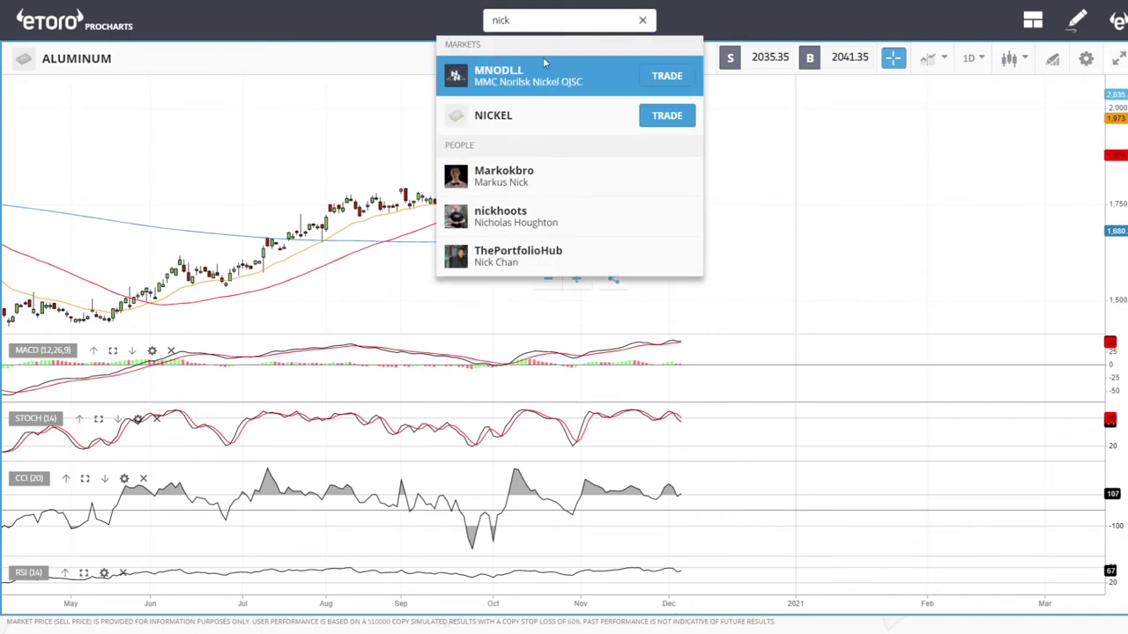
click(490, 109)
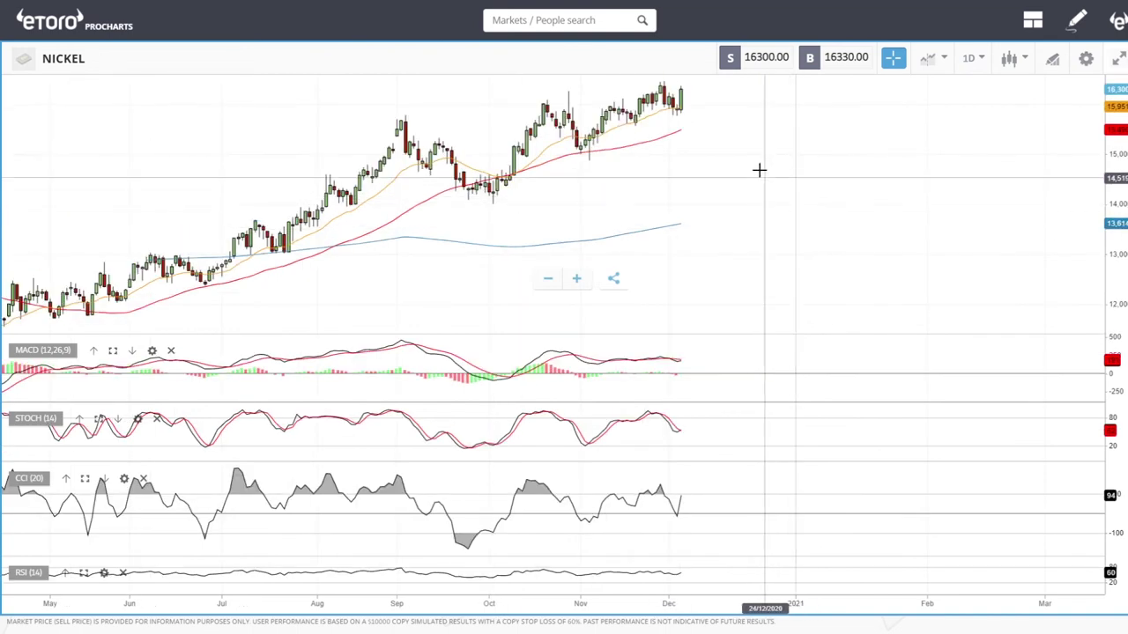
scroll(759, 168, up, 6)
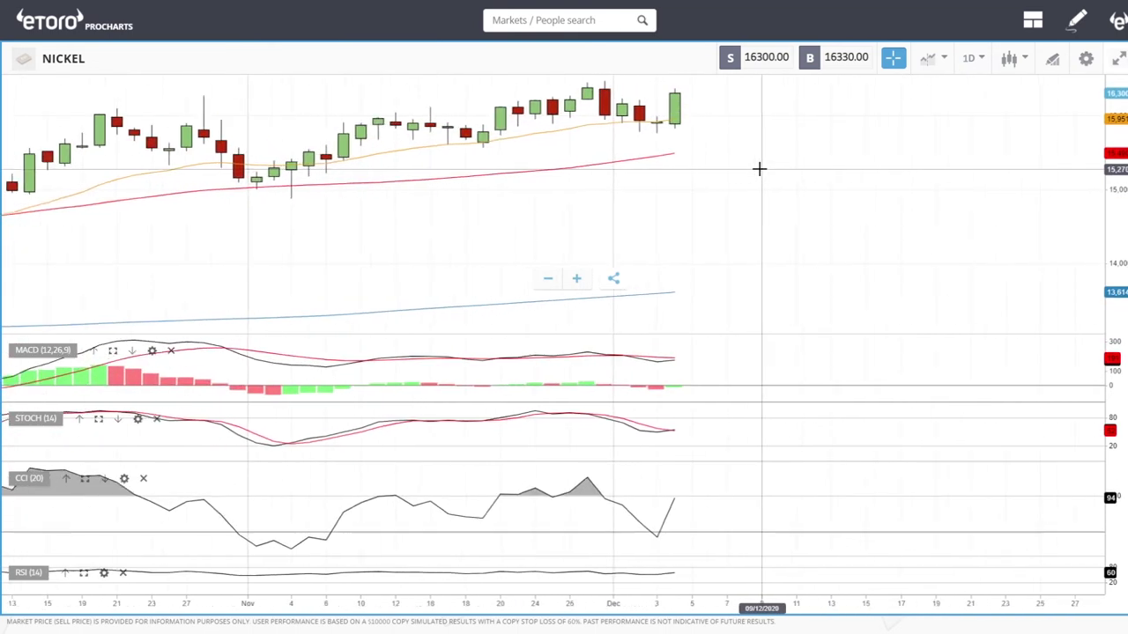
scroll(759, 168, down, 3)
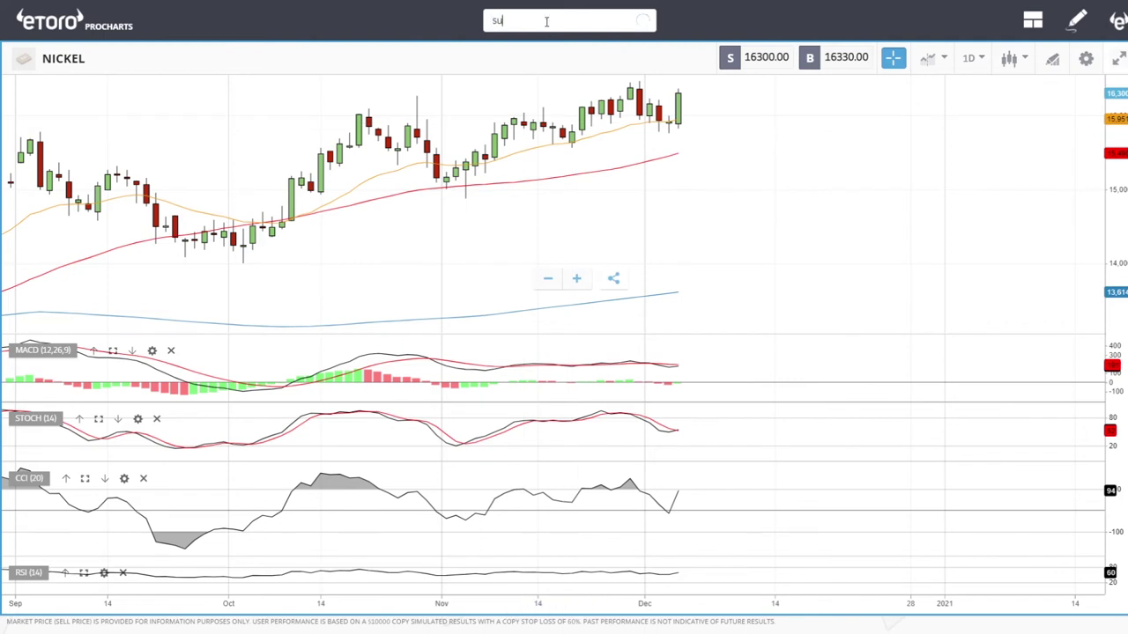
Step: Open the SUGAR chart and frame the daily candles from mid-August to early December
text(g)
click(513, 76)
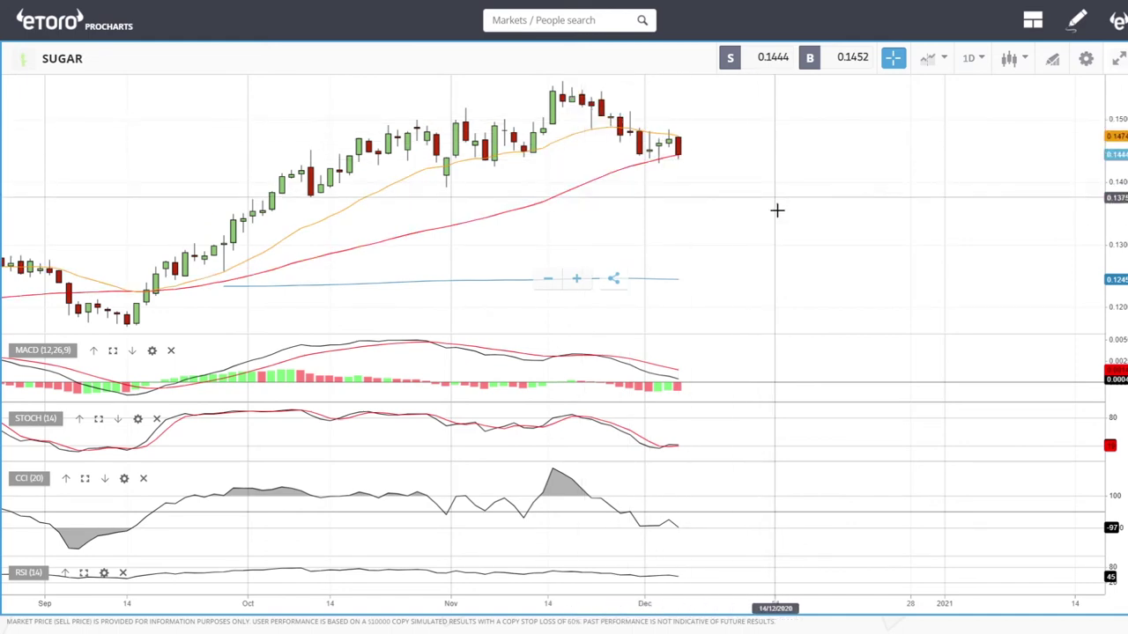
scroll(783, 209, down, 3)
scroll(783, 210, up, 3)
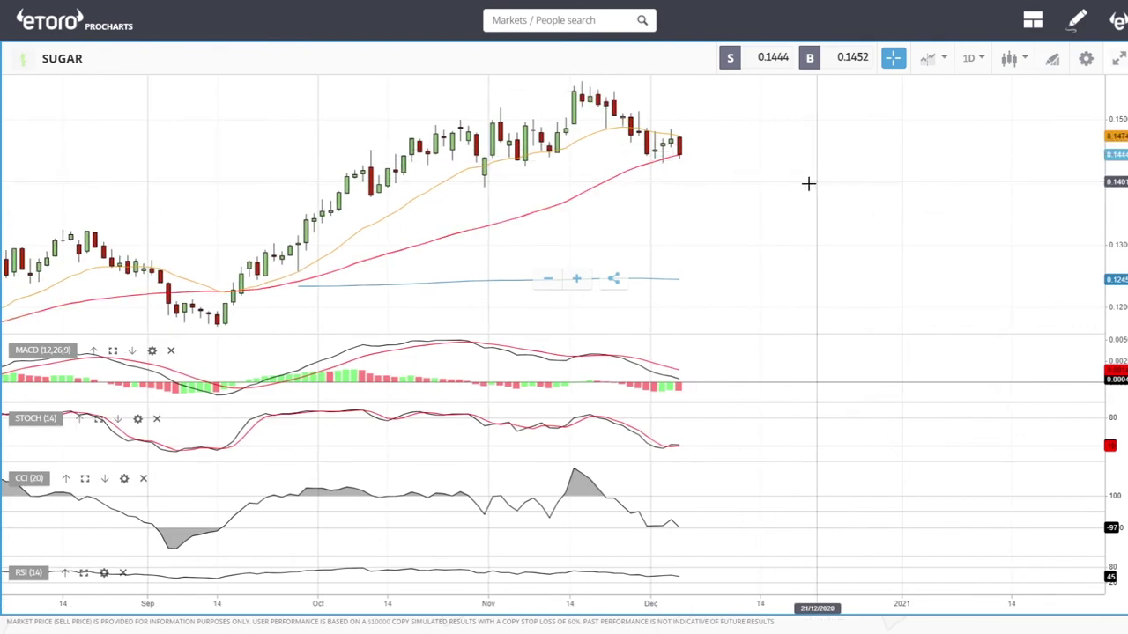
Step: Draw a horizontal line on the SUGAR chart at about 0.144, along the early-December lows
click(1052, 58)
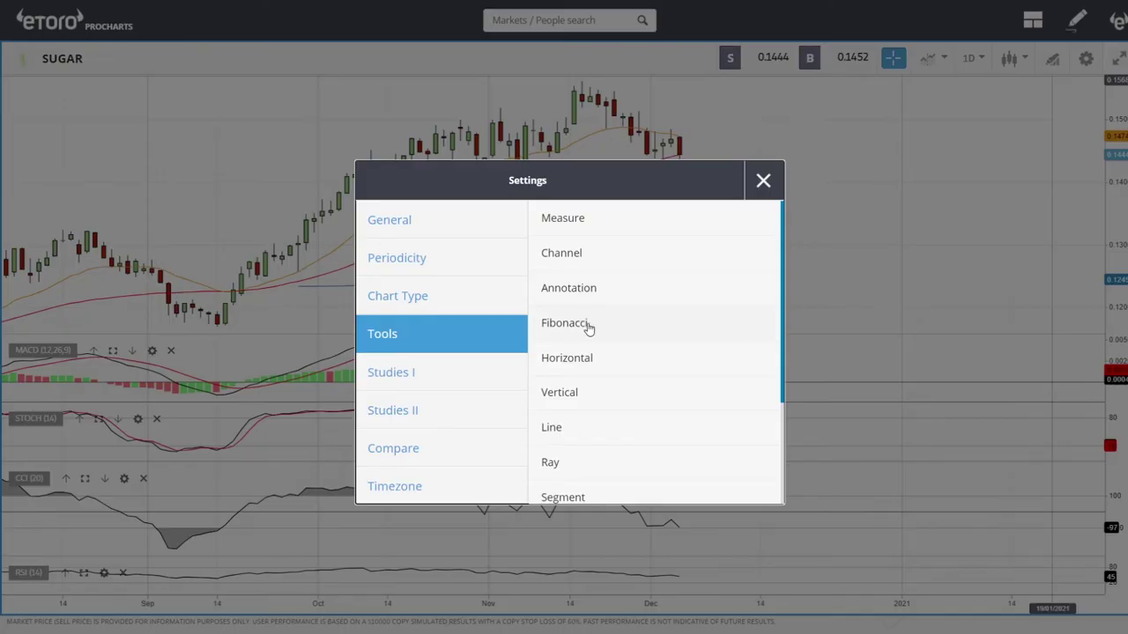
click(585, 366)
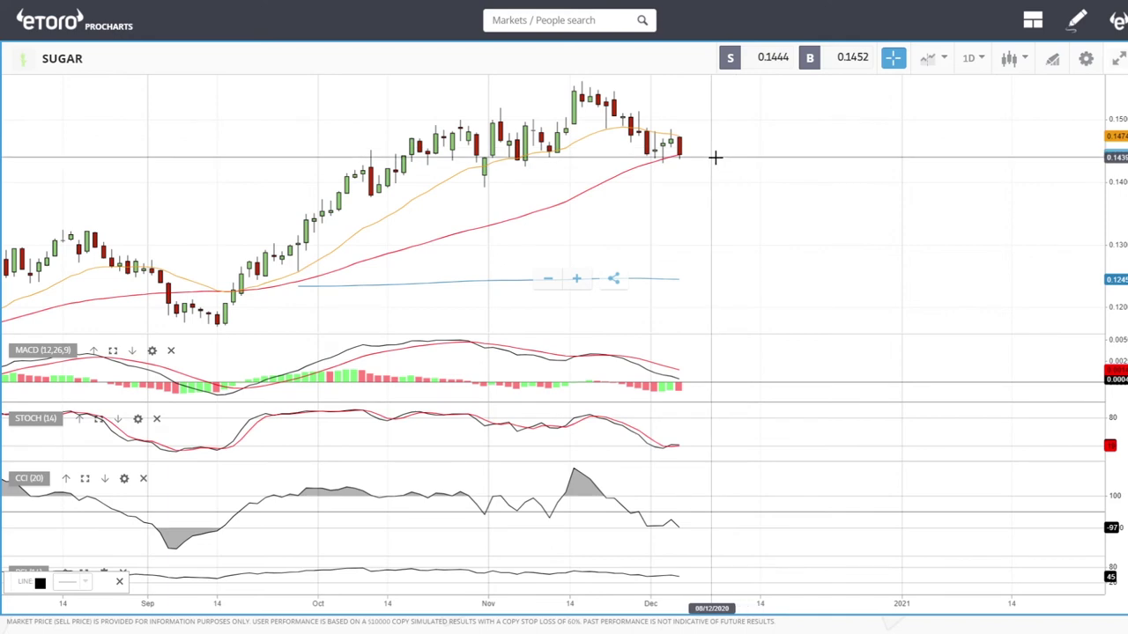
click(713, 156)
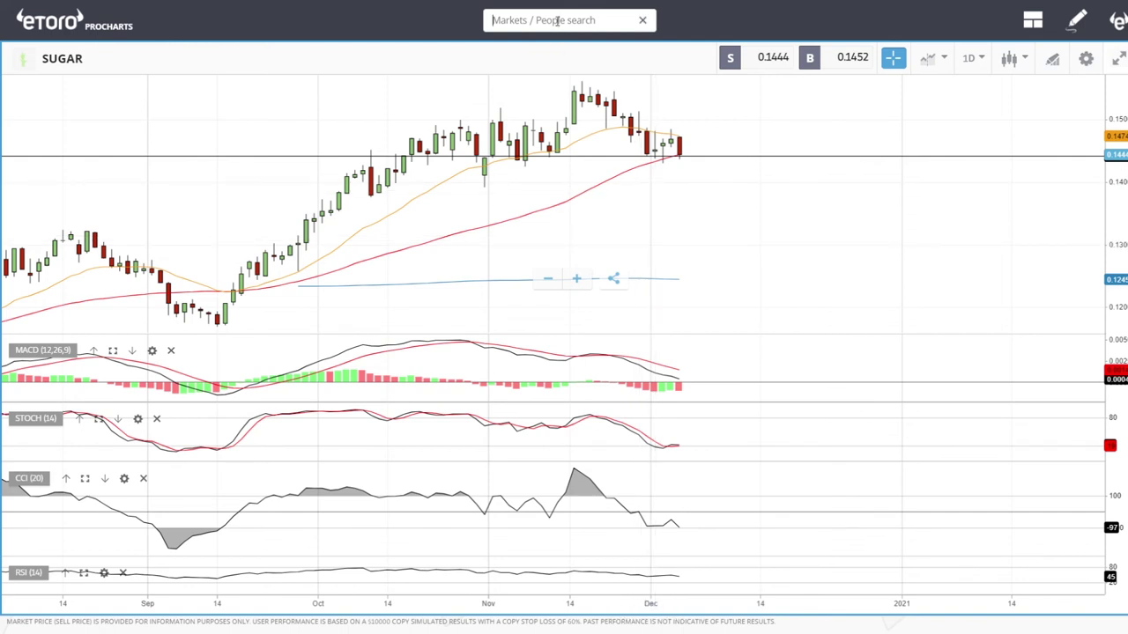
Step: Open the COTTON chart and compare its latest candles with the 20- and 50-period moving averages
text(ot)
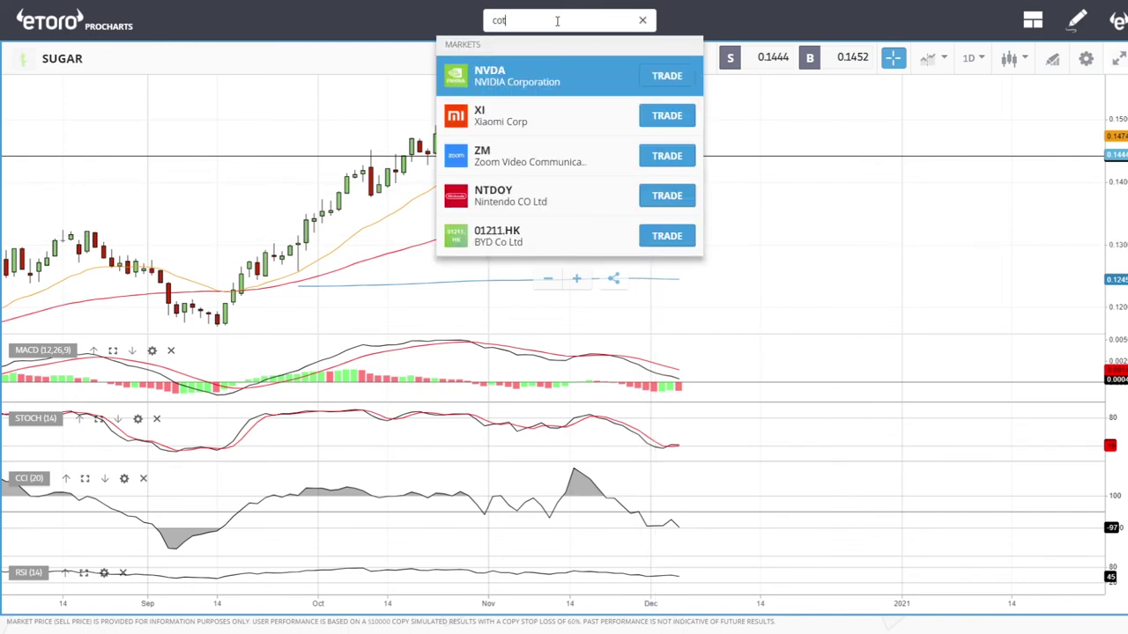
text(t)
click(511, 76)
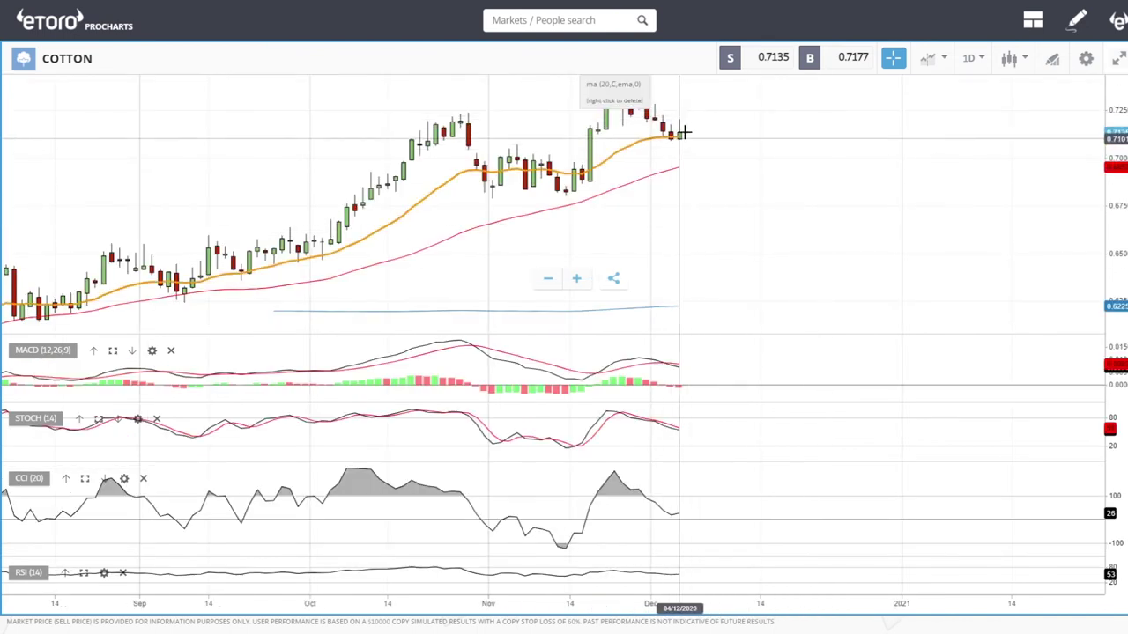
scroll(752, 184, up, 3)
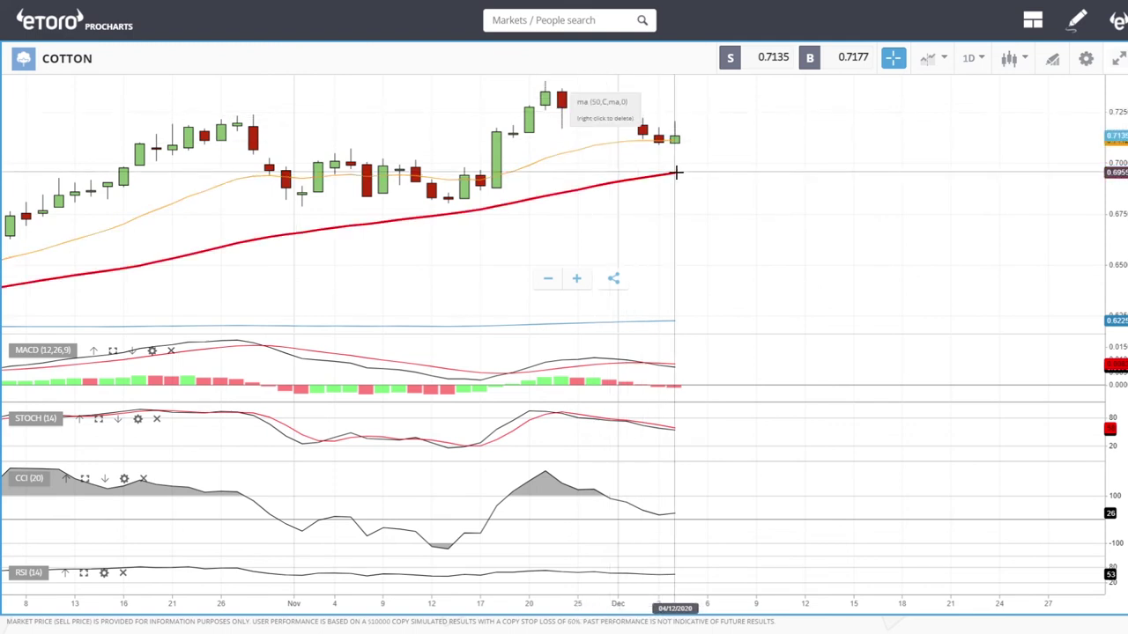
scroll(712, 178, down, 5)
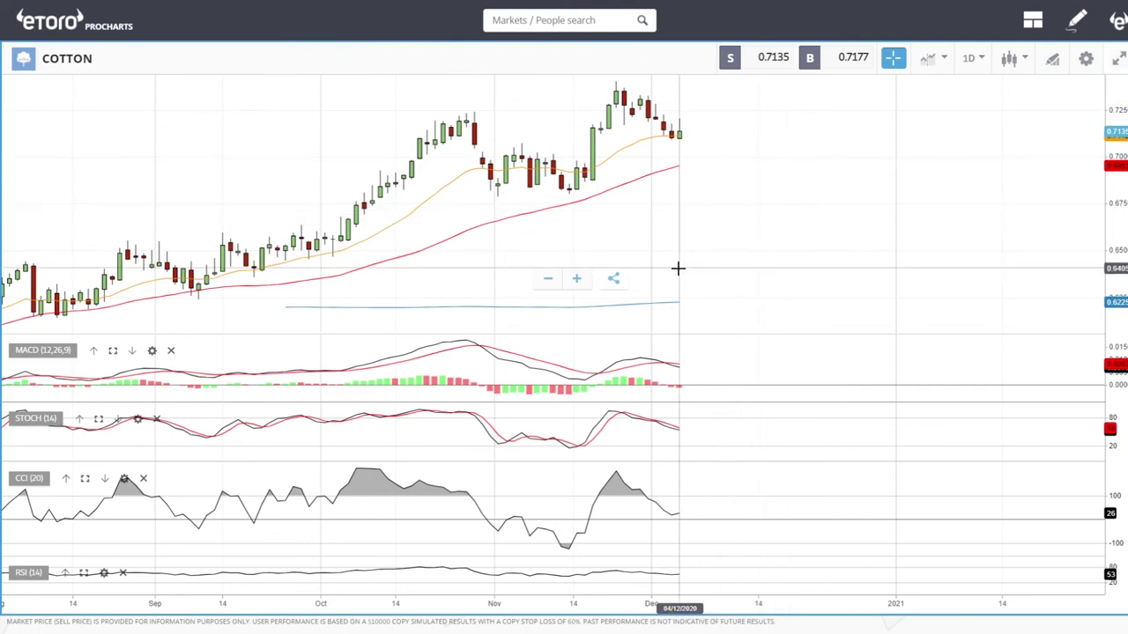
Step: Search the markets for cocoa and open the COCOA chart
click(527, 21)
text(coc)
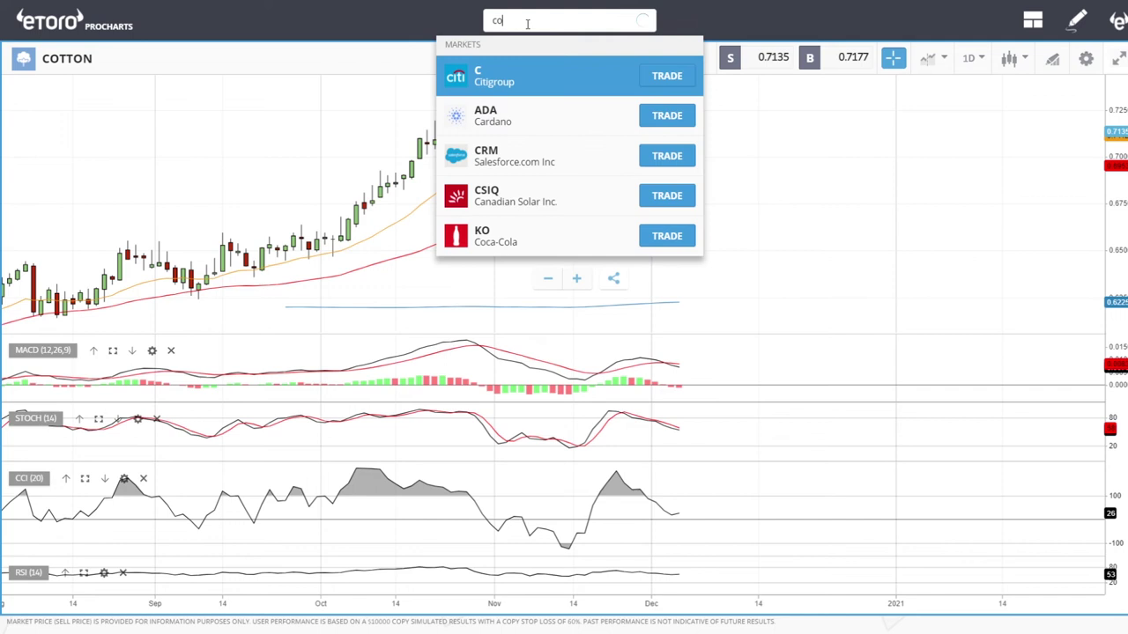
click(503, 156)
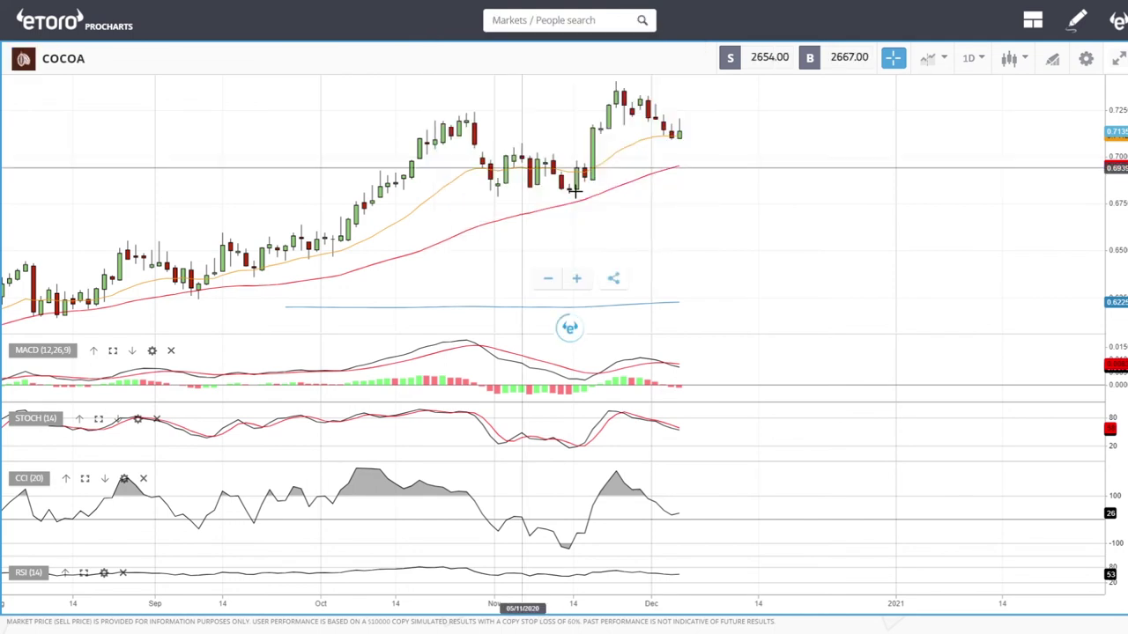